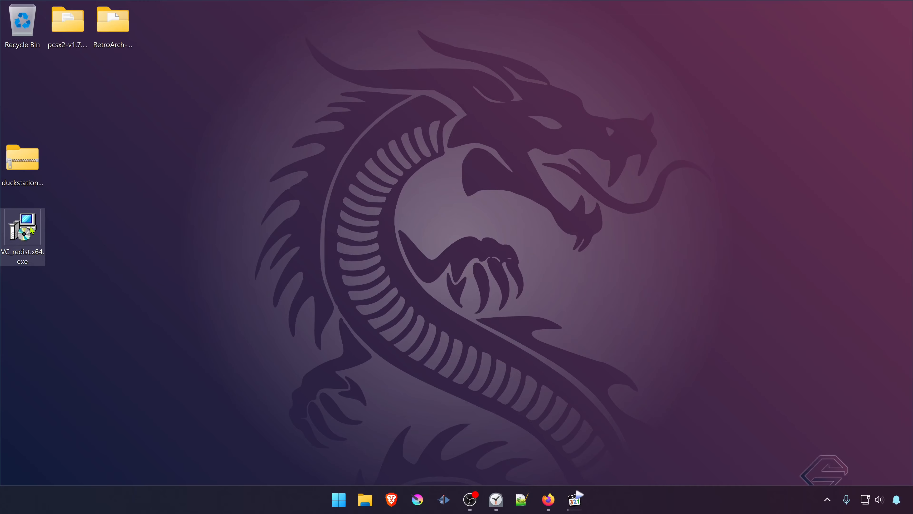
Accept the license terms and install the Microsoft Visual C++ 2015-2022 Redistributable (x64)
click(406, 301)
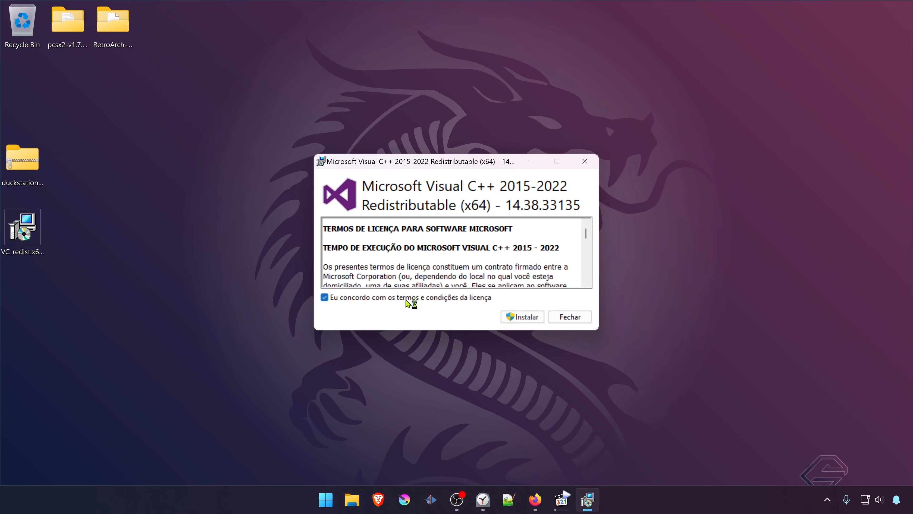
click(523, 316)
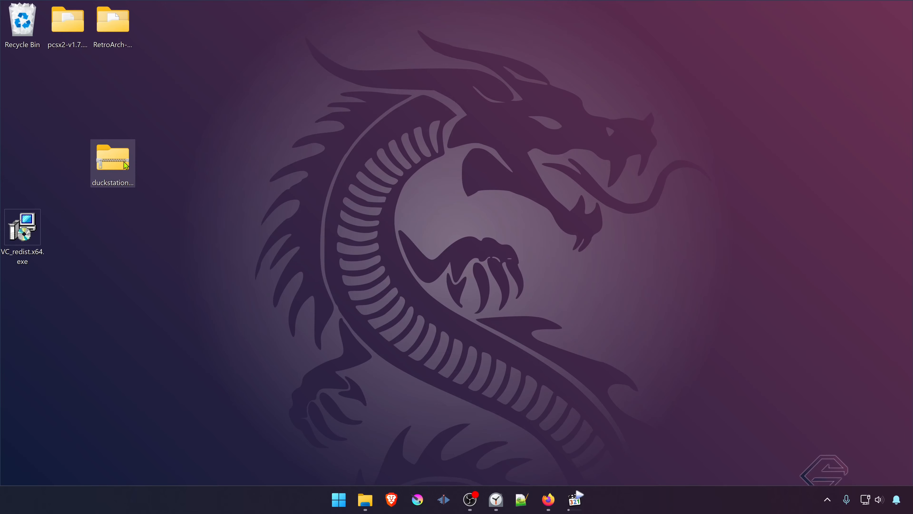
Extract duckstation-windows-x64-release.zip to its default folder on the desktop and close the extracted folder's window
click(122, 169)
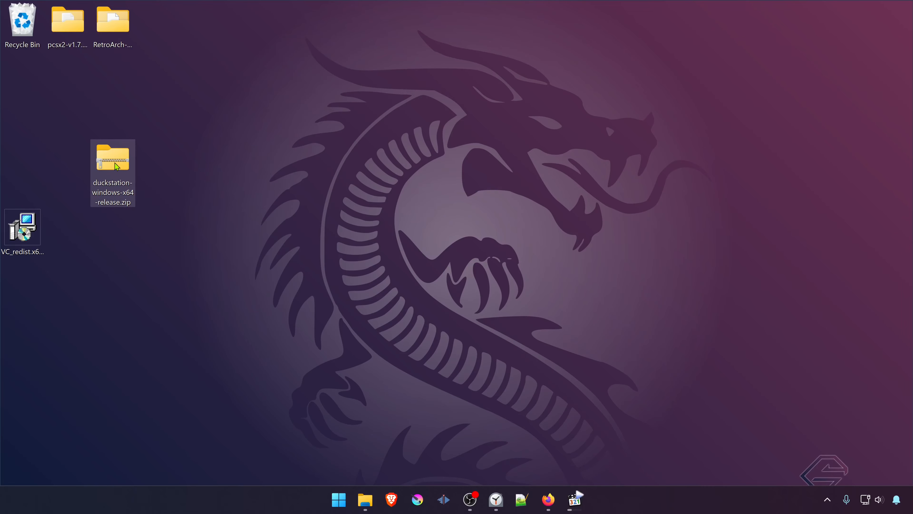
right_click(116, 166)
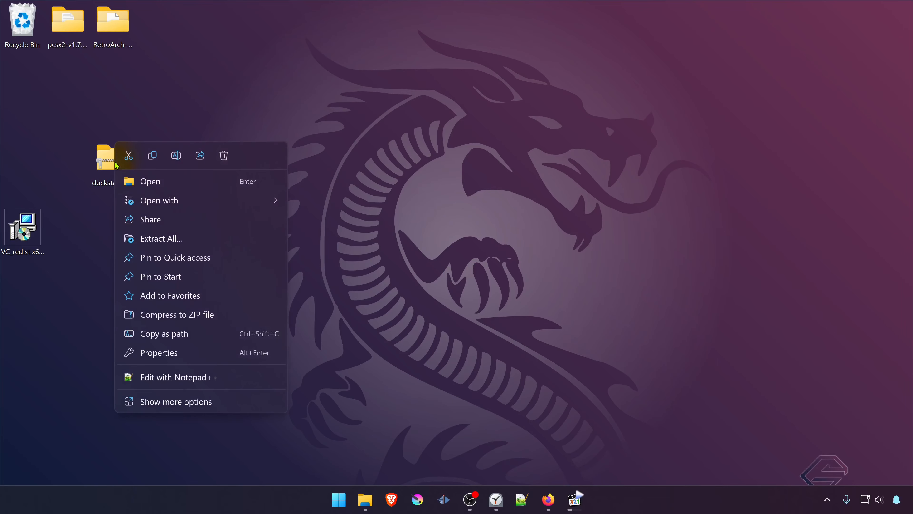
click(180, 238)
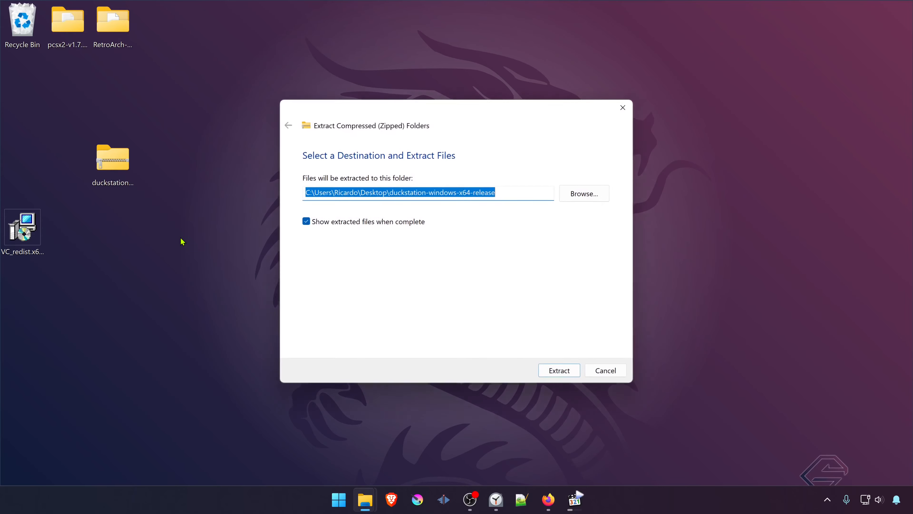
click(557, 371)
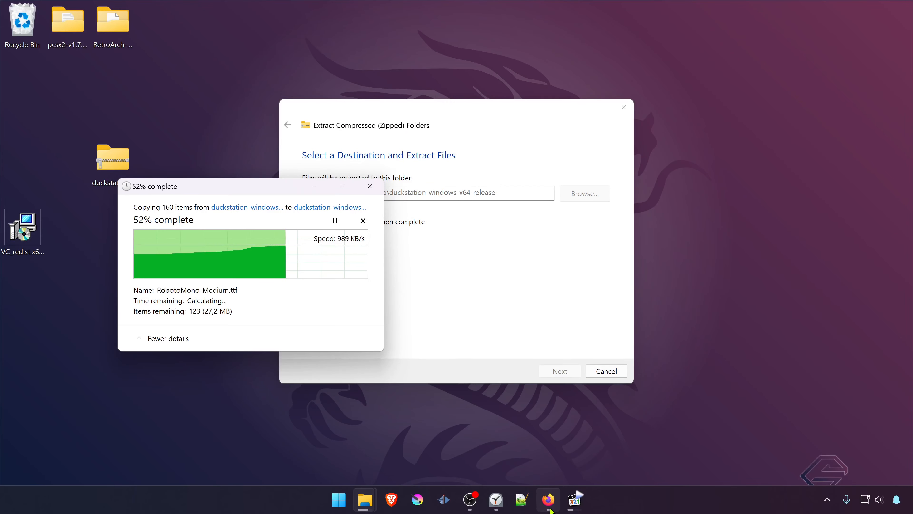
click(552, 504)
click(548, 500)
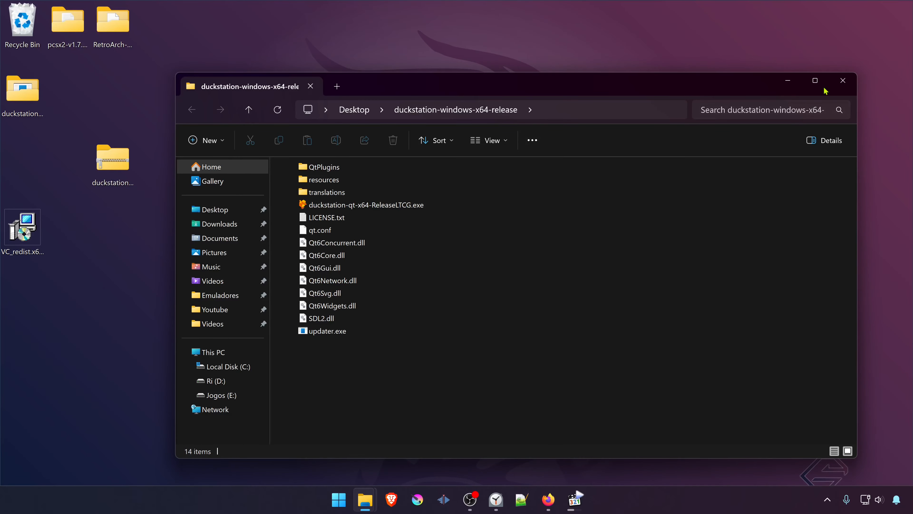
click(843, 80)
right_click(109, 157)
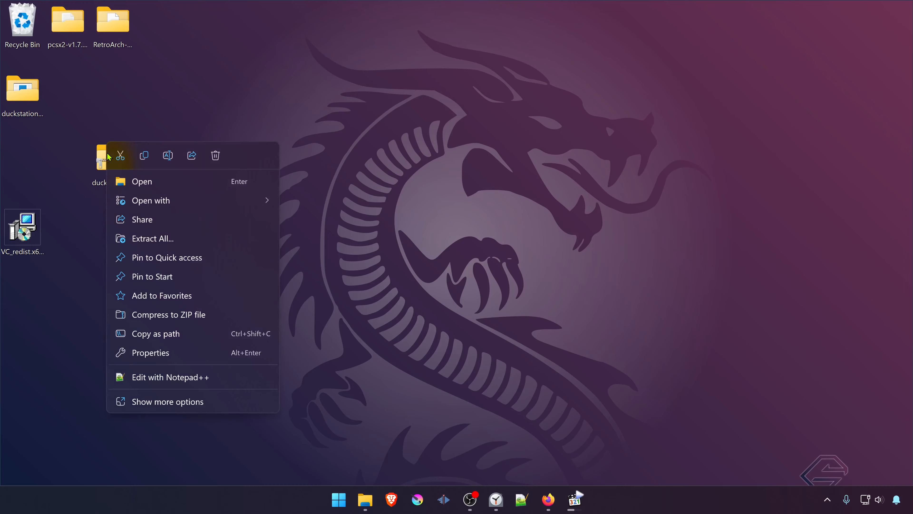
click(197, 403)
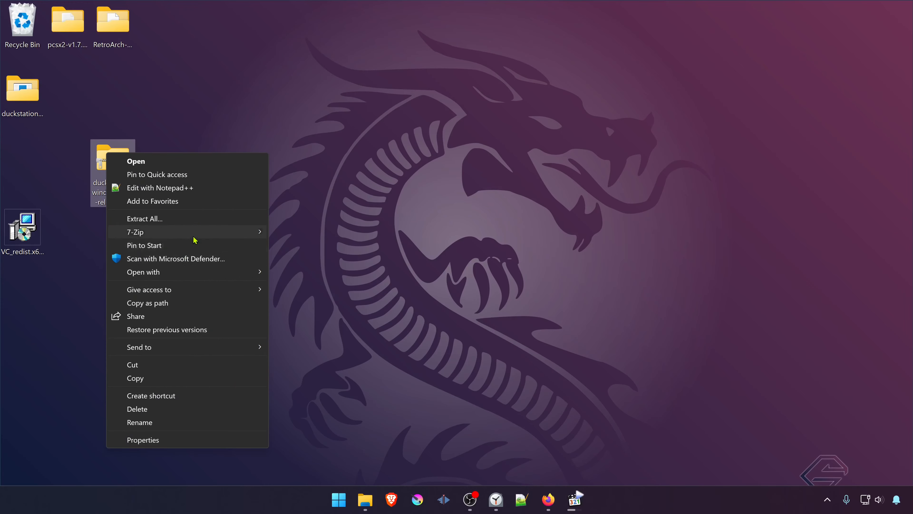
mouse_move(212, 234)
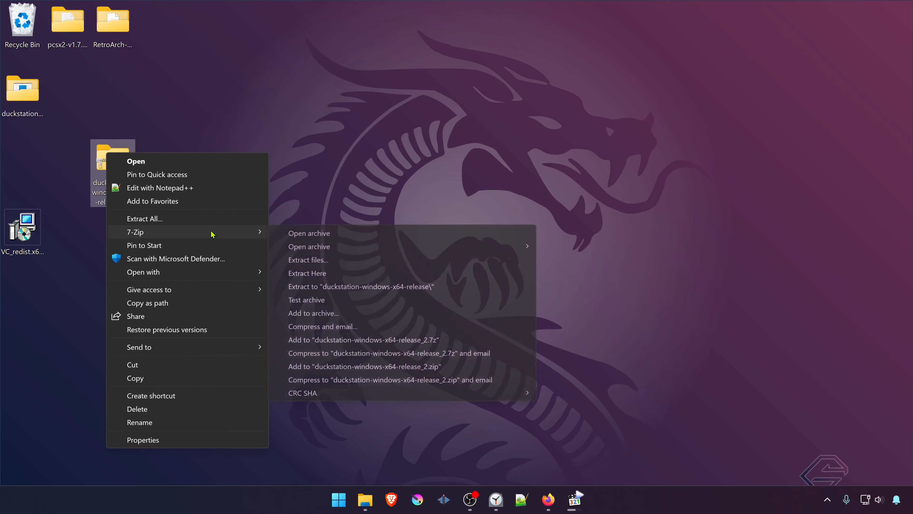
click(445, 292)
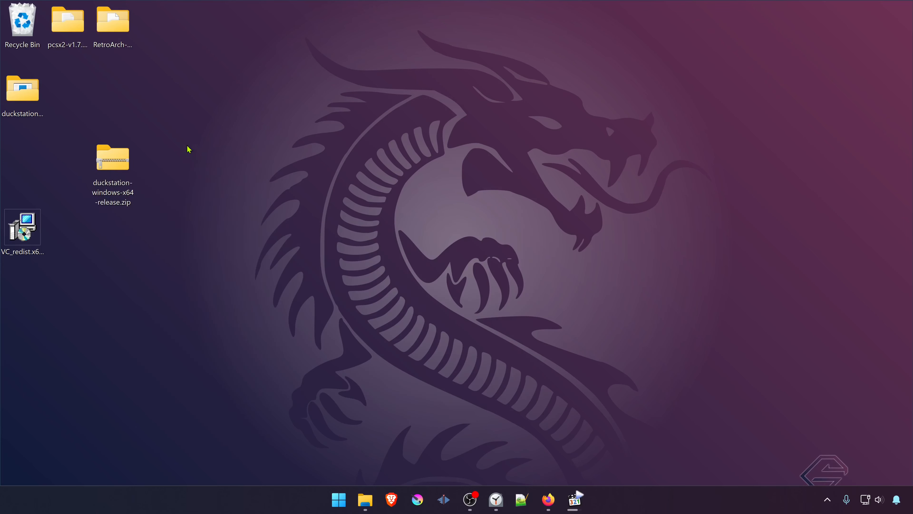
drag(111, 163, 122, 174)
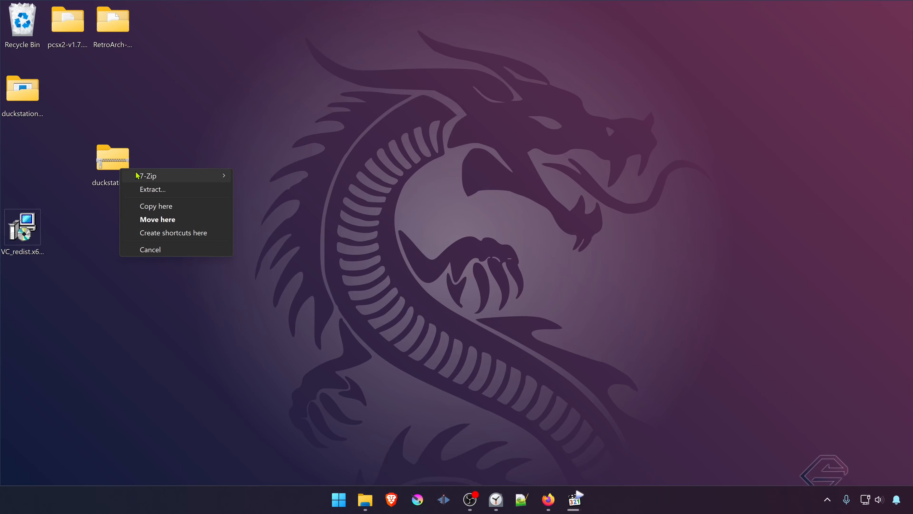
mouse_move(162, 180)
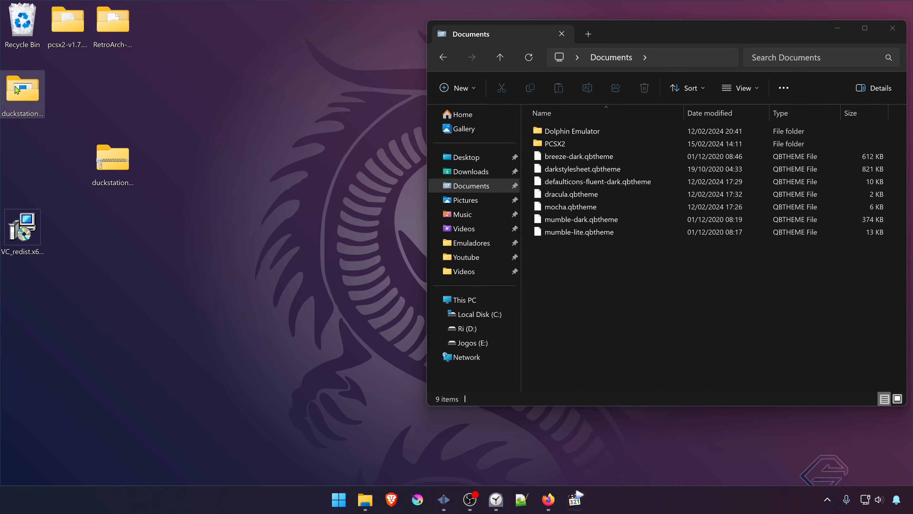
Open the extracted DuckStation folder on the desktop and launch duckstation-qt-x64-ReleaseLTCG.exe, repositioning the setup wizard
double_click(23, 94)
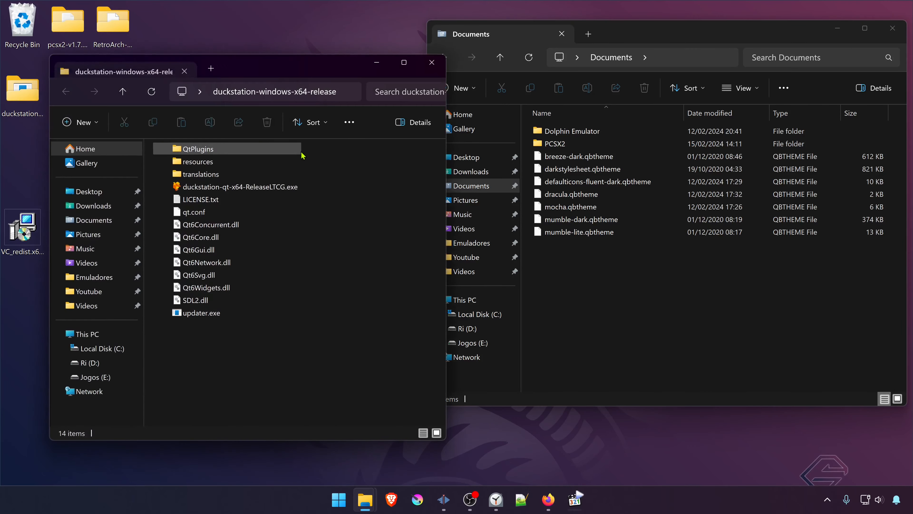
click(245, 191)
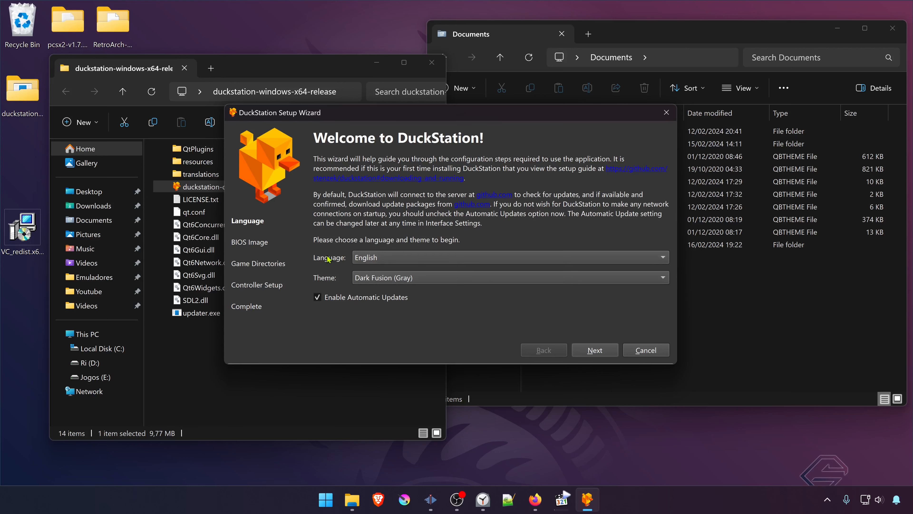
drag(455, 115, 410, 219)
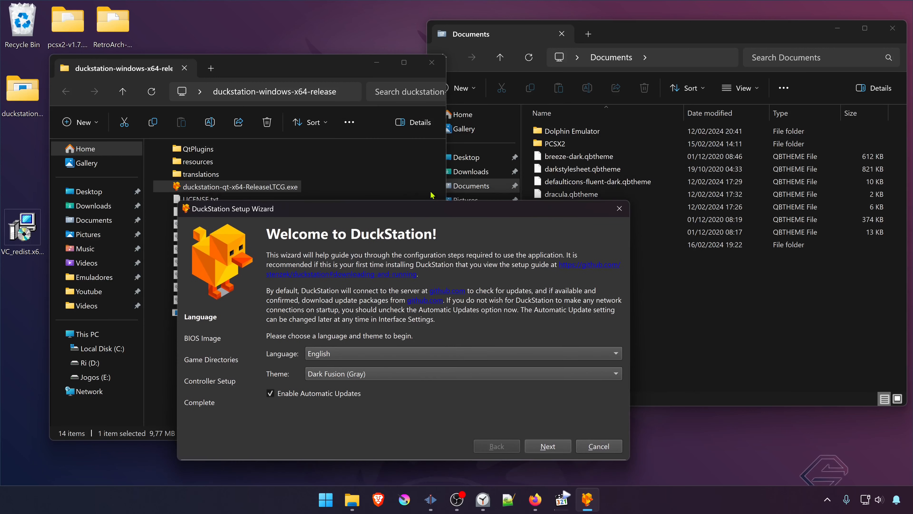
drag(564, 221, 518, 127)
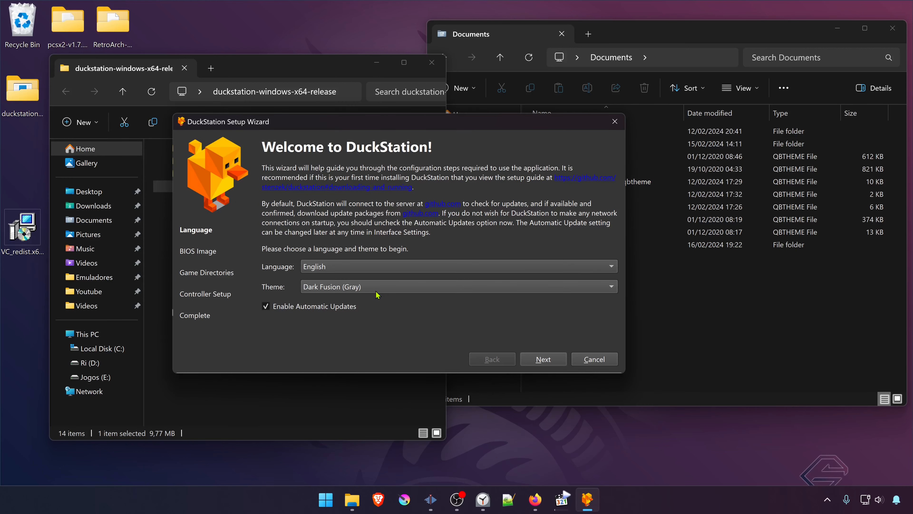
Keep the English language and Dark Fusion (Gray) theme in the setup wizard and continue to the BIOS Image page
click(372, 265)
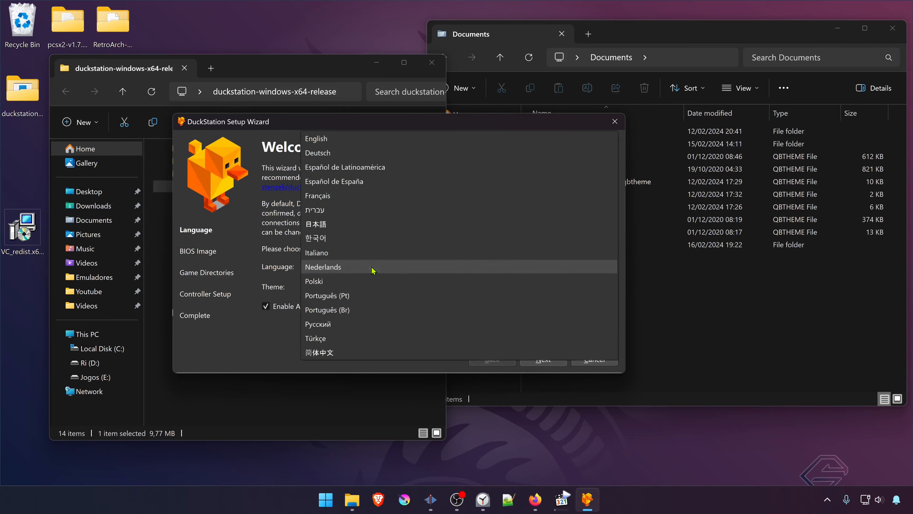
click(271, 352)
click(358, 288)
click(363, 346)
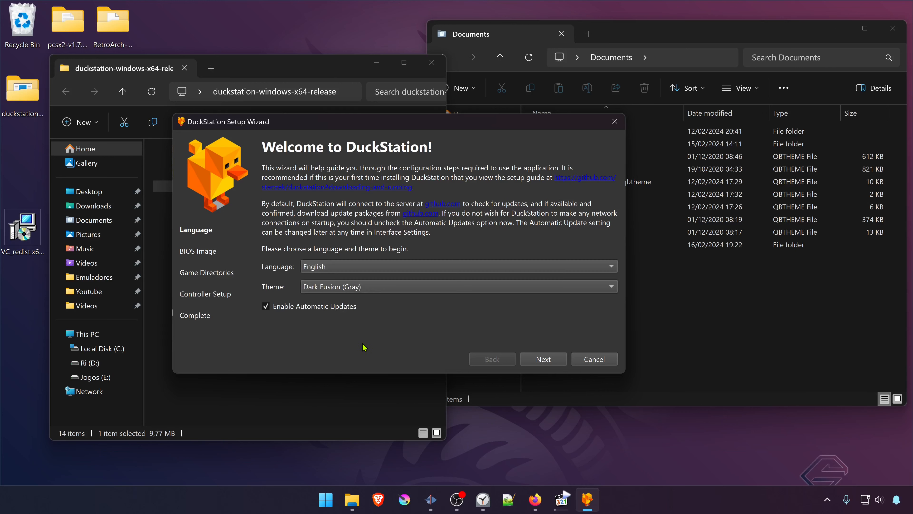
click(296, 309)
click(292, 312)
click(301, 310)
click(556, 361)
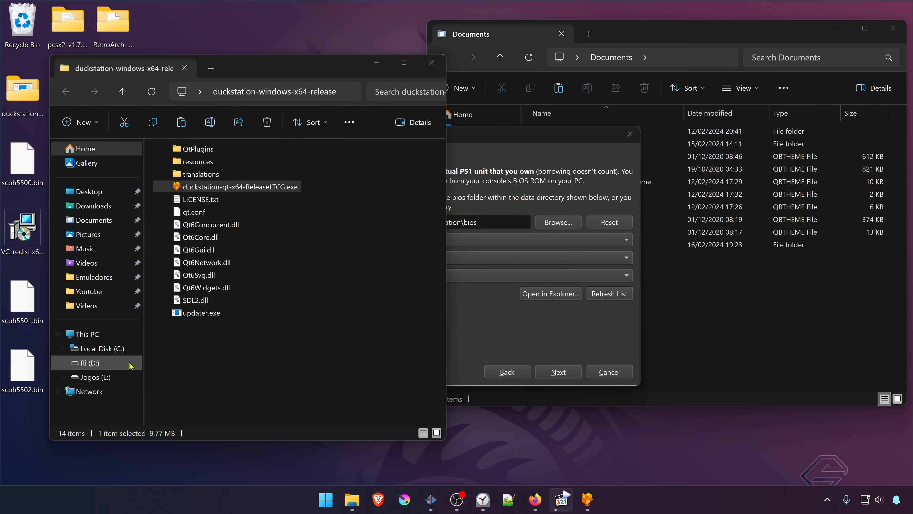
Open the wizard's BIOS directory in Explorer, and open the DuckStation folder in the Documents window
click(496, 141)
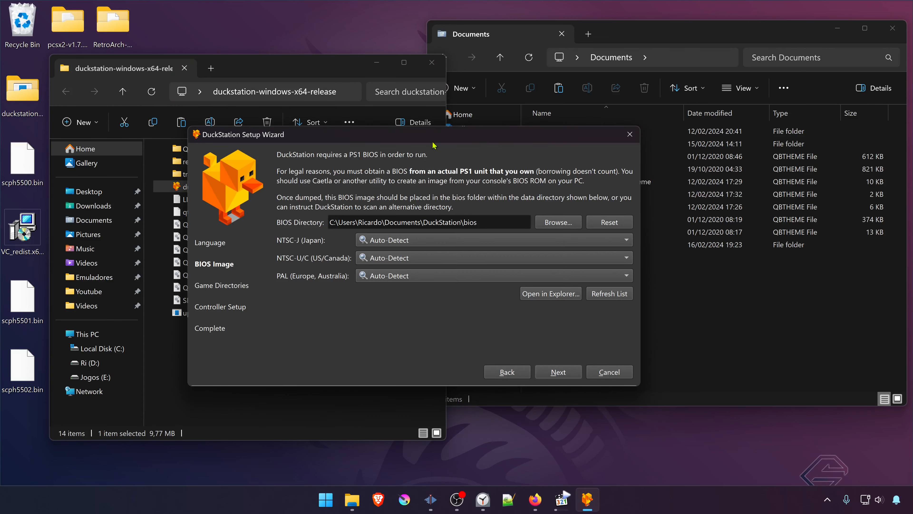
click(288, 80)
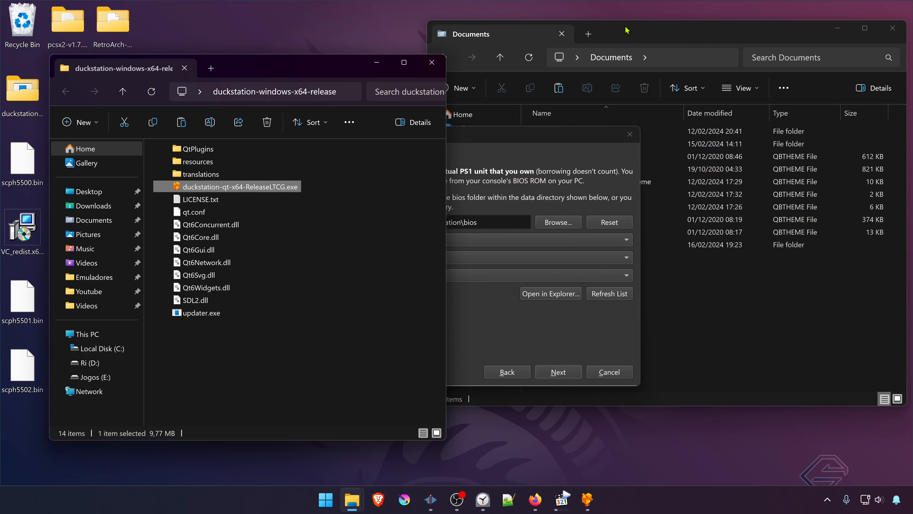
click(490, 305)
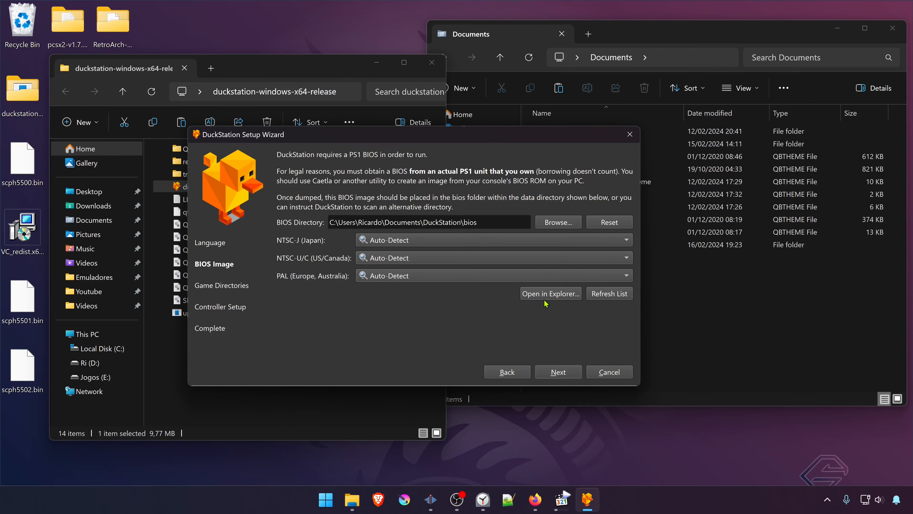
click(557, 296)
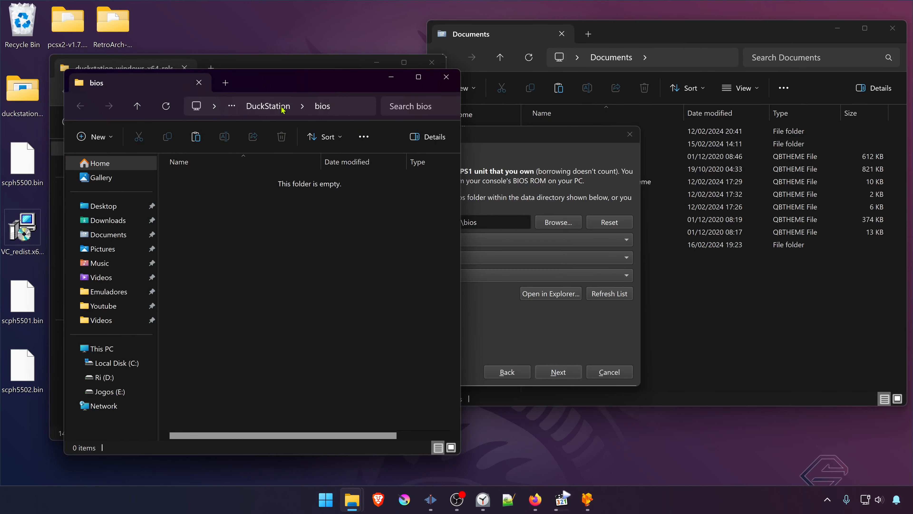
drag(287, 85, 353, 90)
click(643, 37)
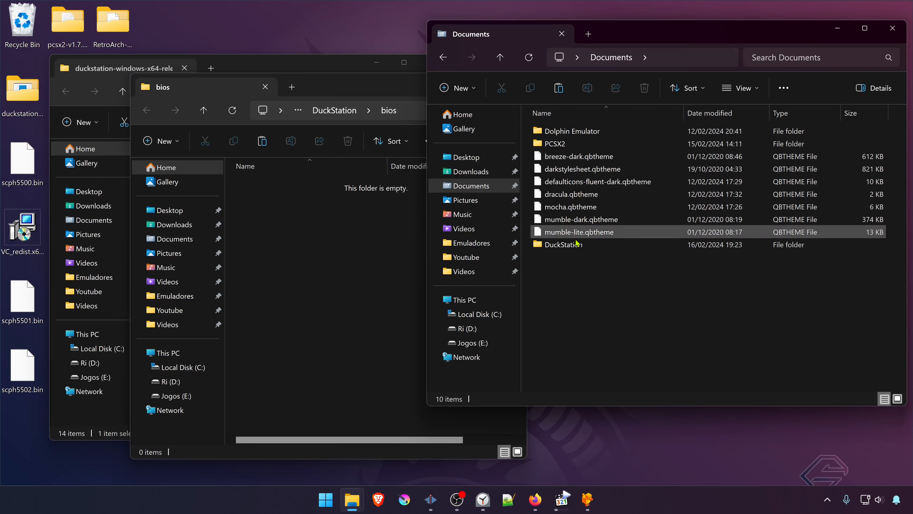
double_click(574, 247)
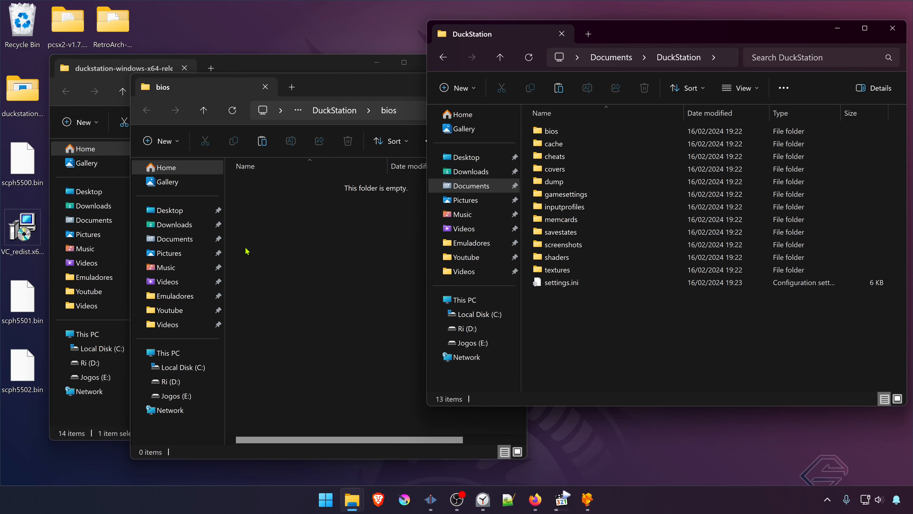
Move scph5500.bin, scph5501.bin and scph5502.bin from the desktop into DuckStation's bios folder
click(261, 269)
click(21, 374)
ctrl+click(23, 308)
ctrl+click(38, 163)
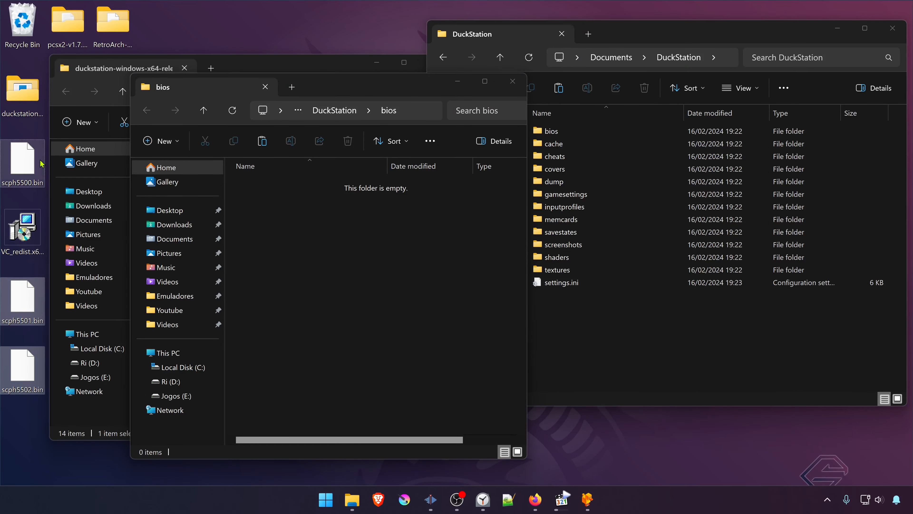
drag(28, 158, 318, 277)
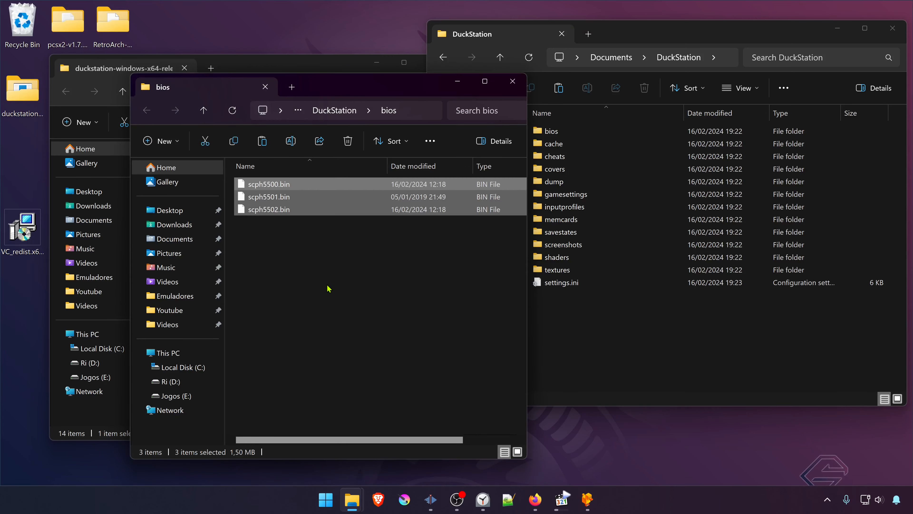
Refresh the wizard's BIOS list, keep Auto-Detect for the Japan, US/Canada and PAL regions, and continue to Game Directories
click(588, 502)
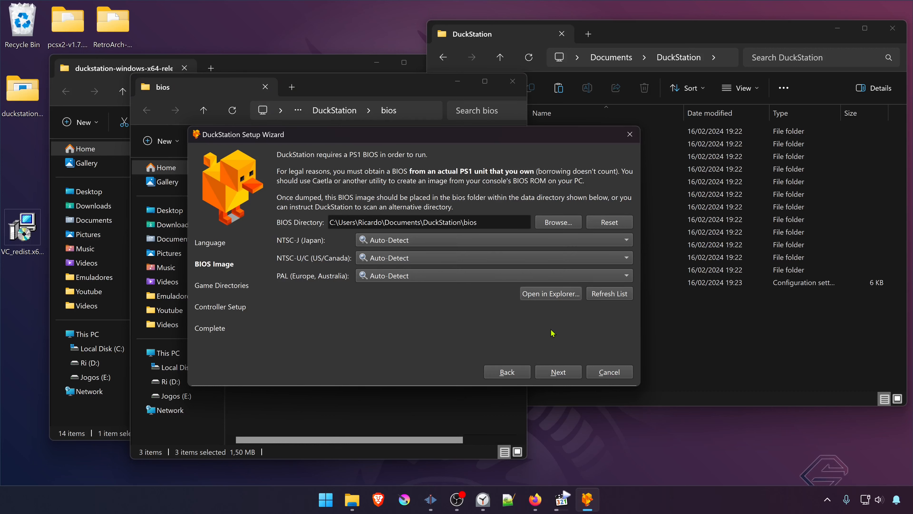
click(616, 298)
click(439, 258)
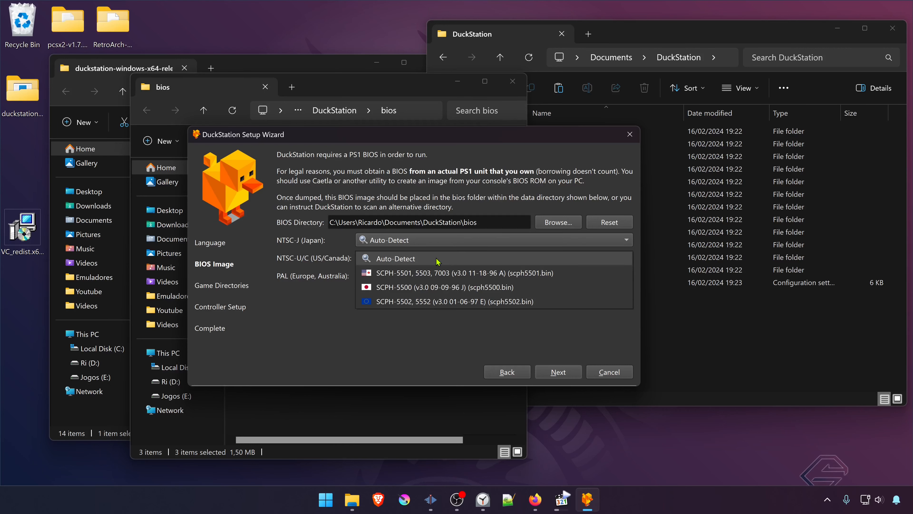
click(428, 363)
click(449, 243)
click(425, 334)
click(434, 278)
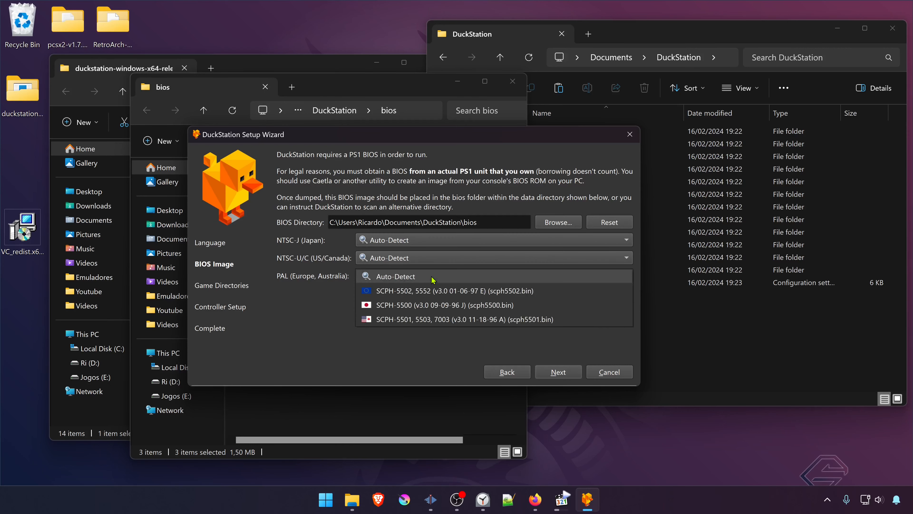
click(430, 365)
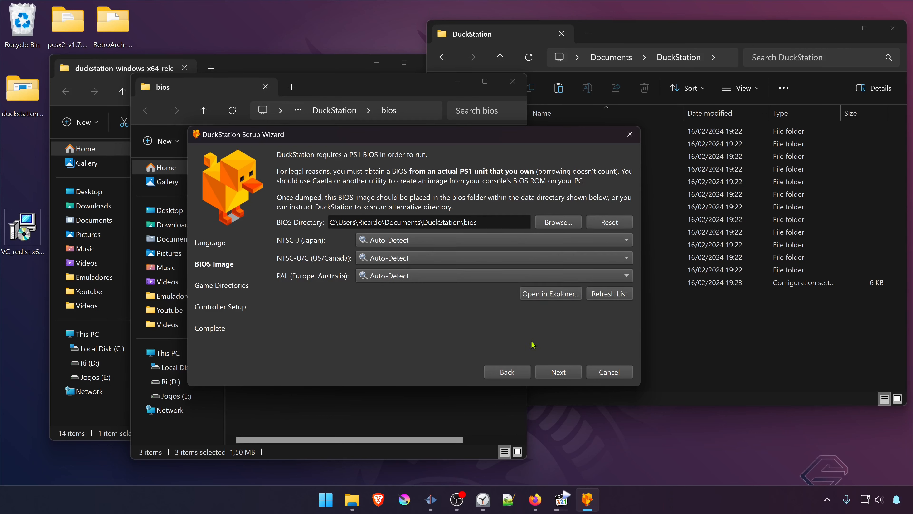
click(559, 370)
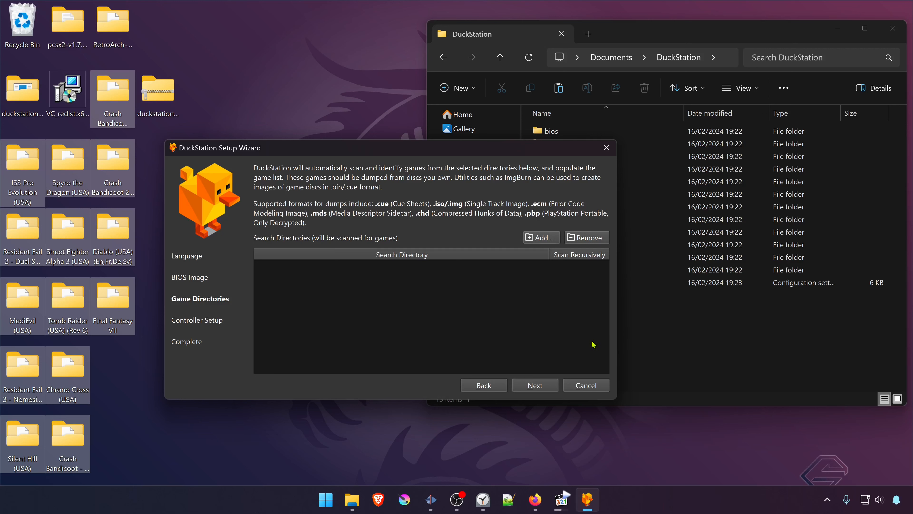
Create a new folder named games inside DuckStation's folder in Documents
click(640, 346)
click(554, 335)
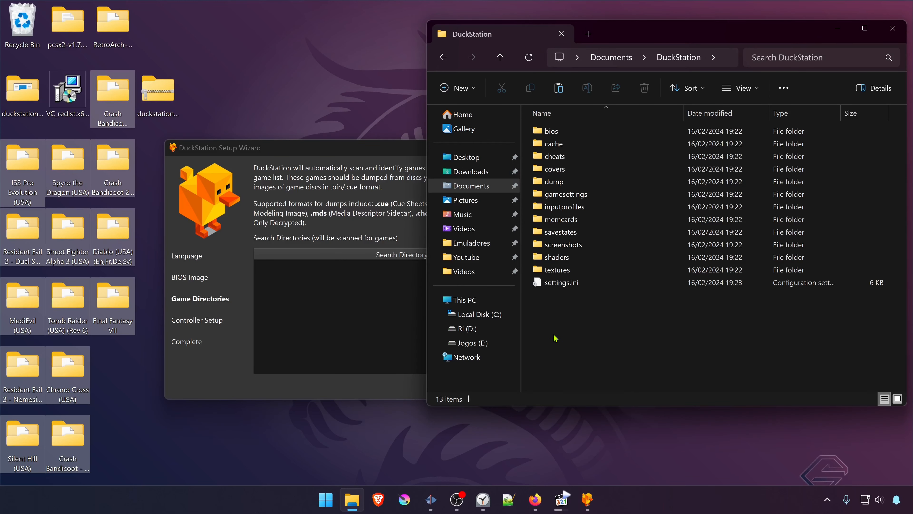
right_click(556, 338)
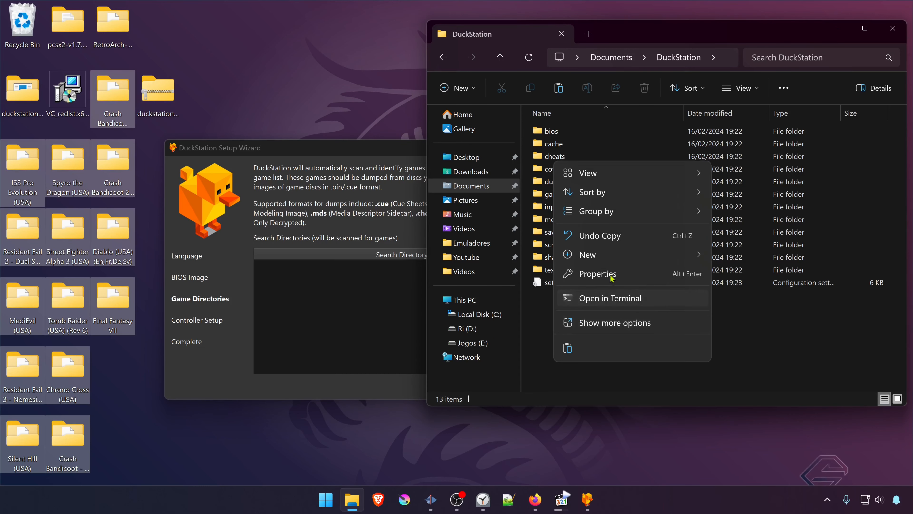
mouse_move(696, 253)
click(755, 13)
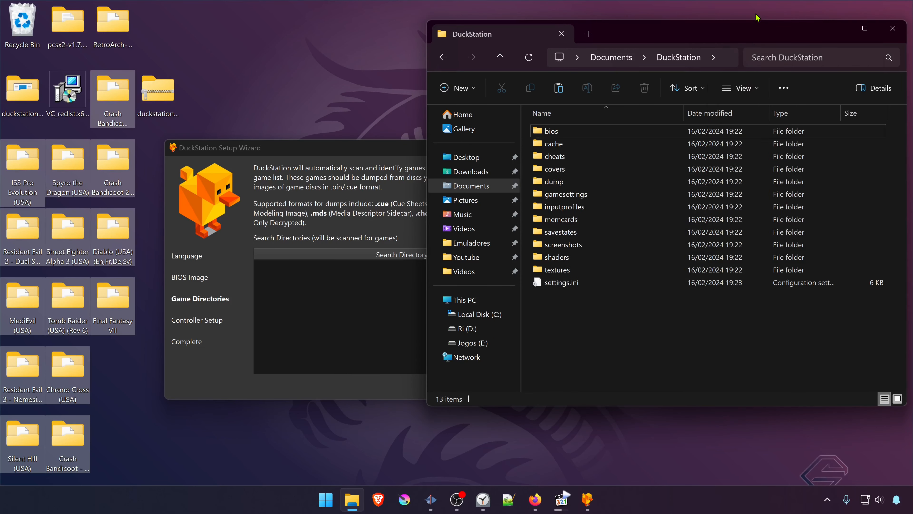
text(games)
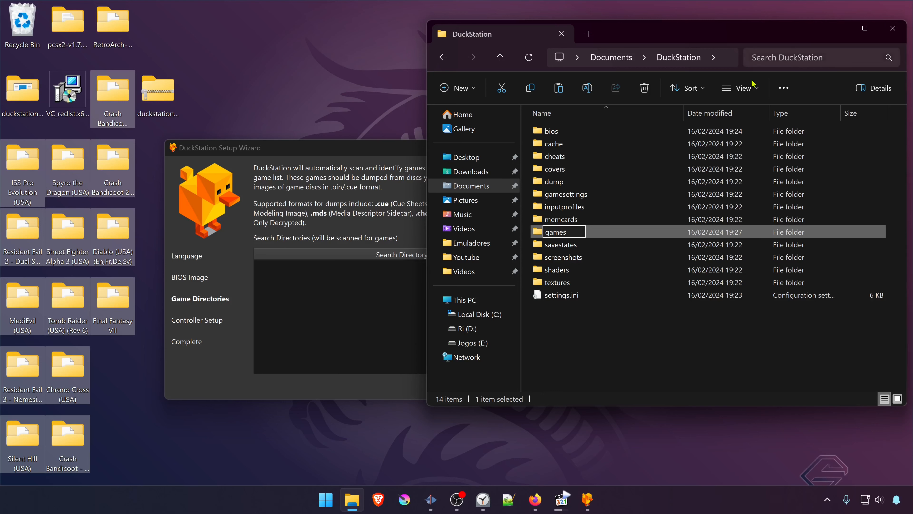
click(645, 345)
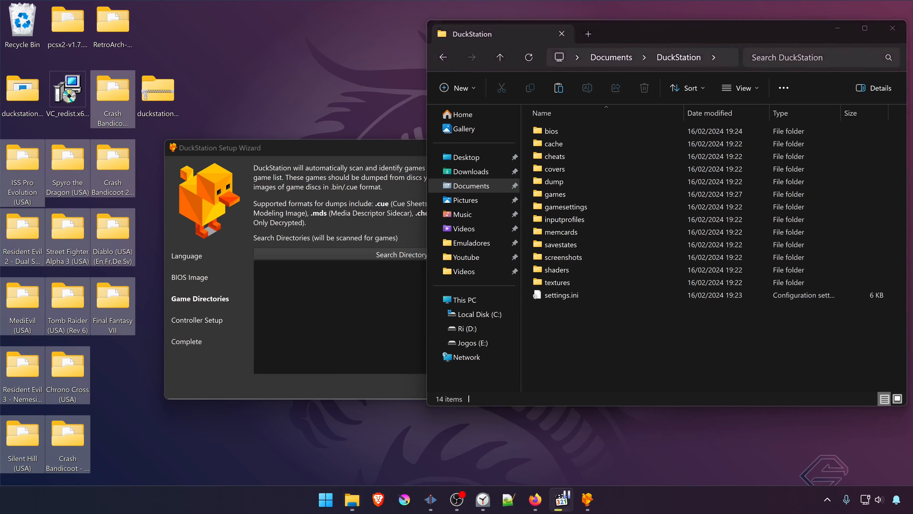
Move all the selected game folders from the desktop into DuckStation's games folder and open that folder
click(148, 414)
drag(151, 459, 14, 159)
ctrl+click(114, 87)
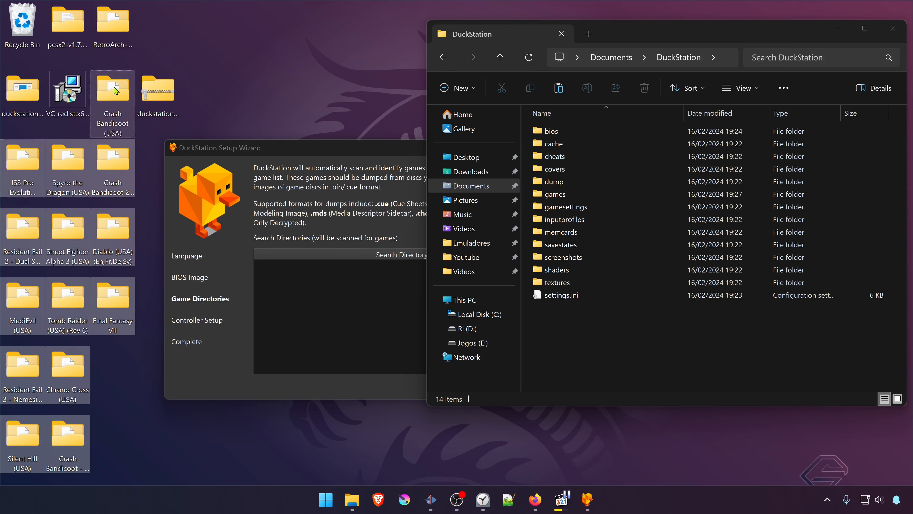
drag(115, 92, 570, 195)
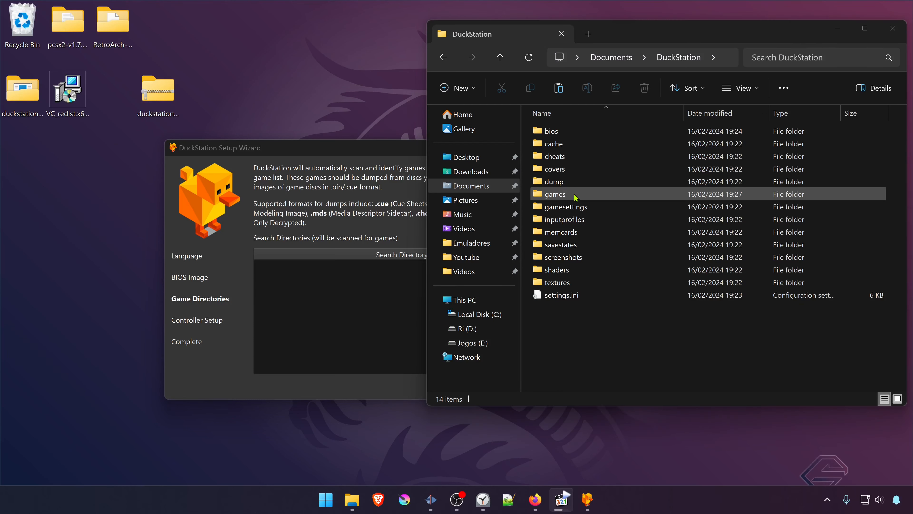
double_click(574, 194)
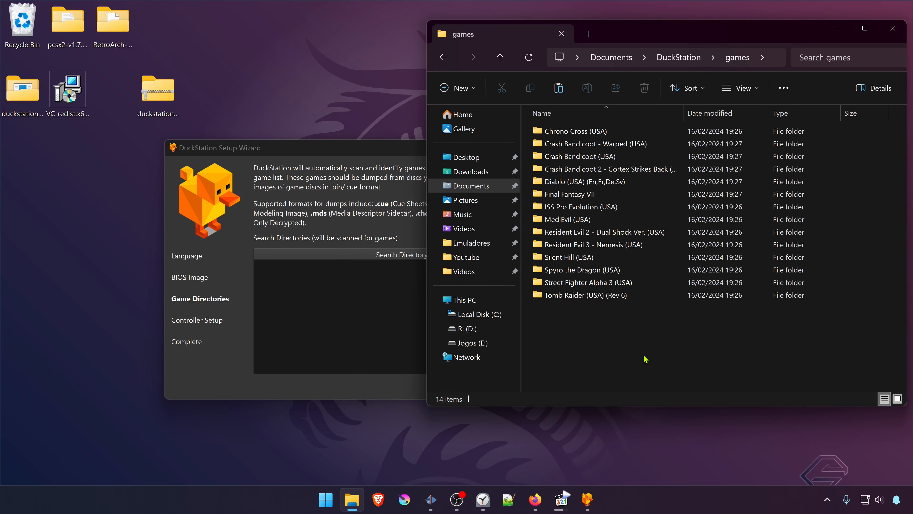
Add Documents\DuckStation\games as a recursively scanned search directory in the setup wizard and continue to Controller Setup
click(404, 150)
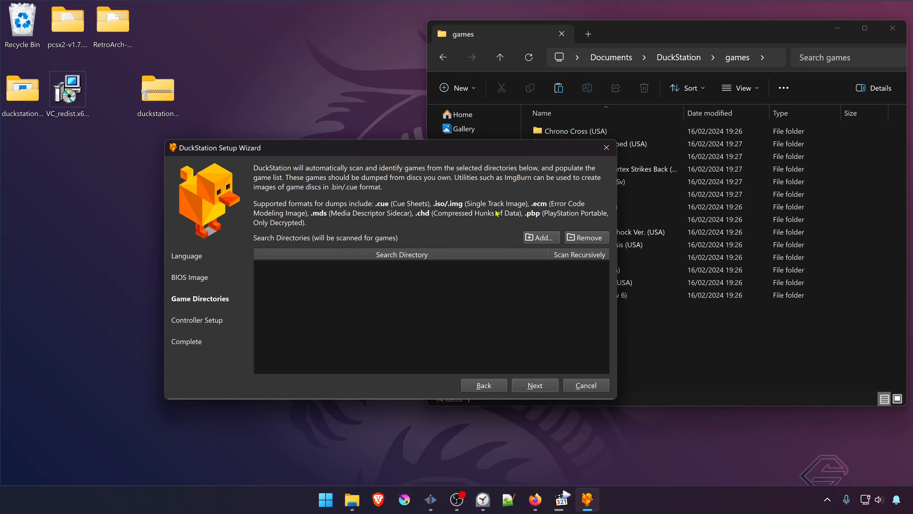
click(549, 238)
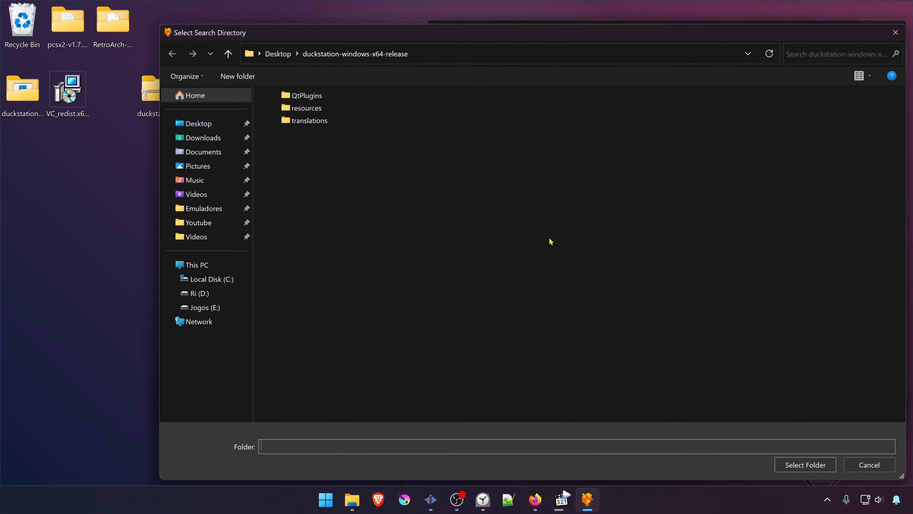
click(216, 151)
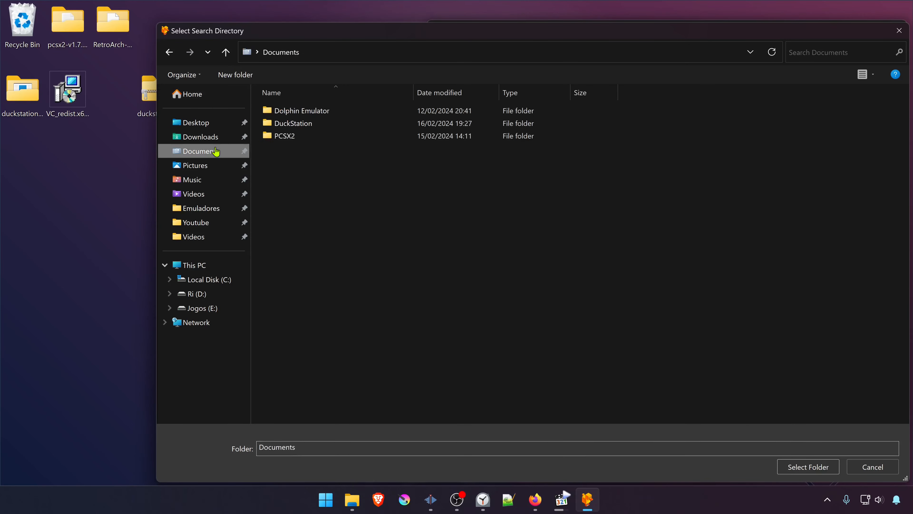
double_click(289, 123)
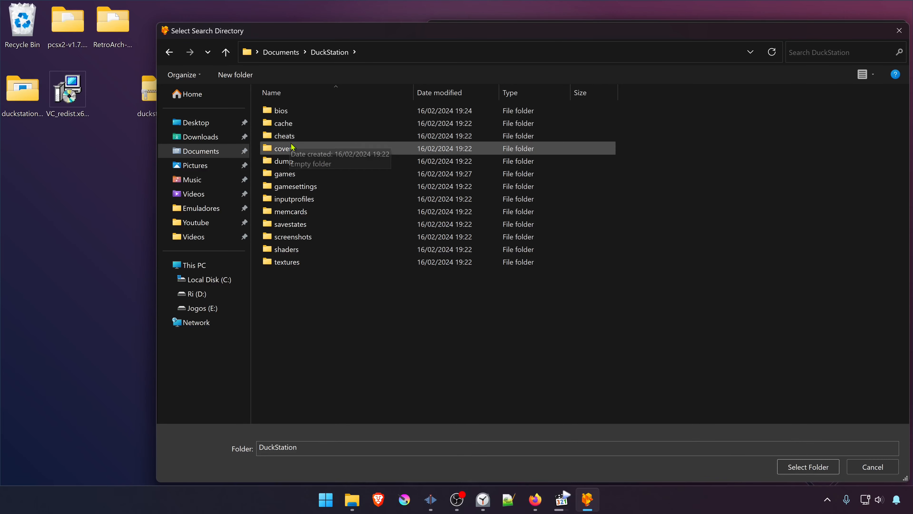
double_click(292, 174)
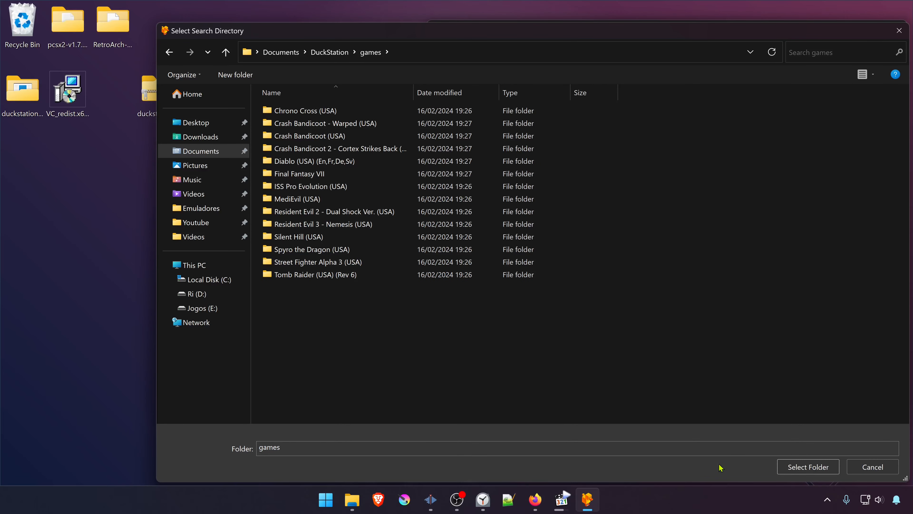
click(803, 469)
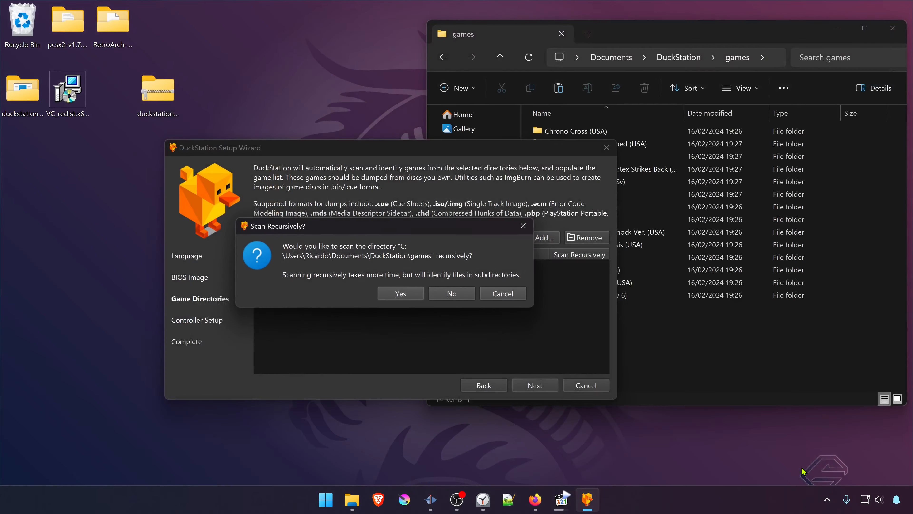
click(416, 295)
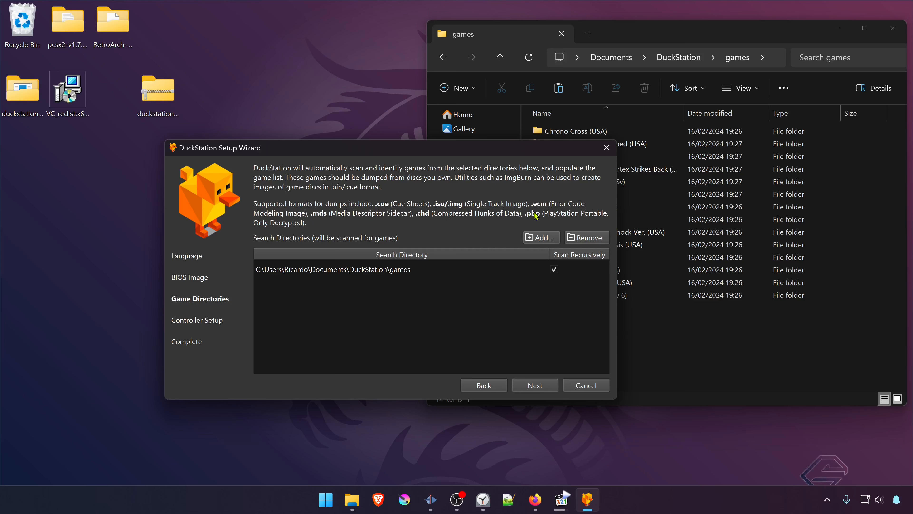
click(555, 388)
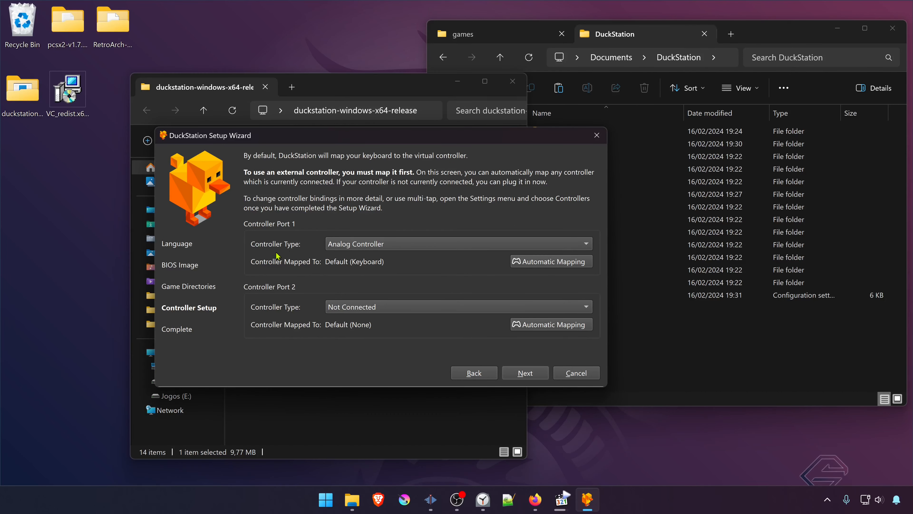
Keep Analog Controller as the Controller Port 1 type, and view the controller type video in Firefox before returning to the wizard
click(398, 245)
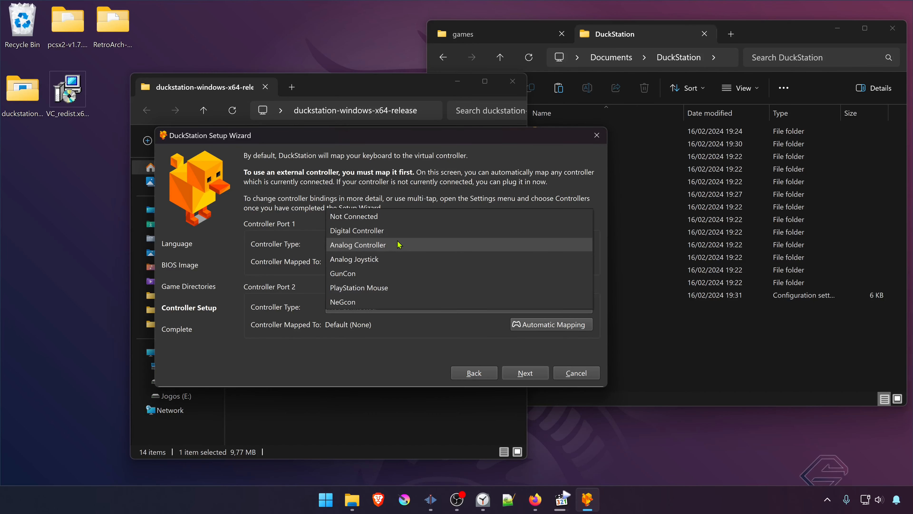
click(385, 247)
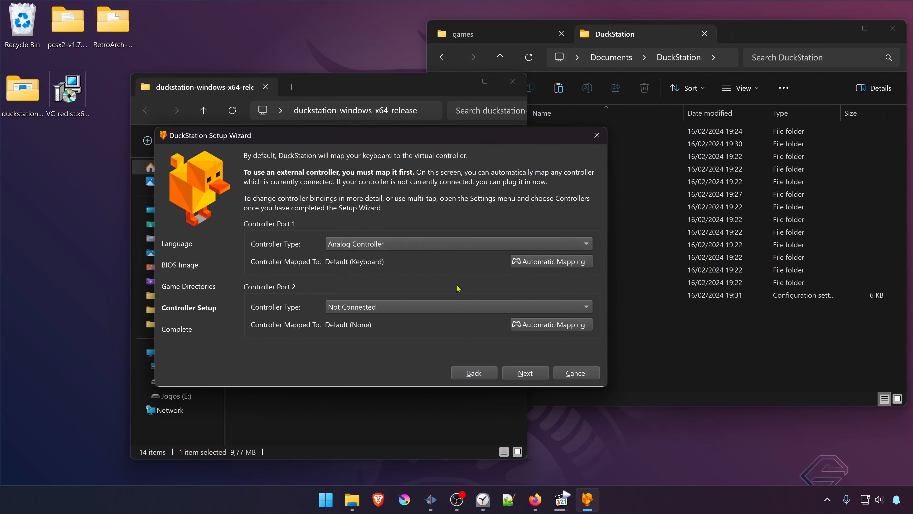
click(536, 499)
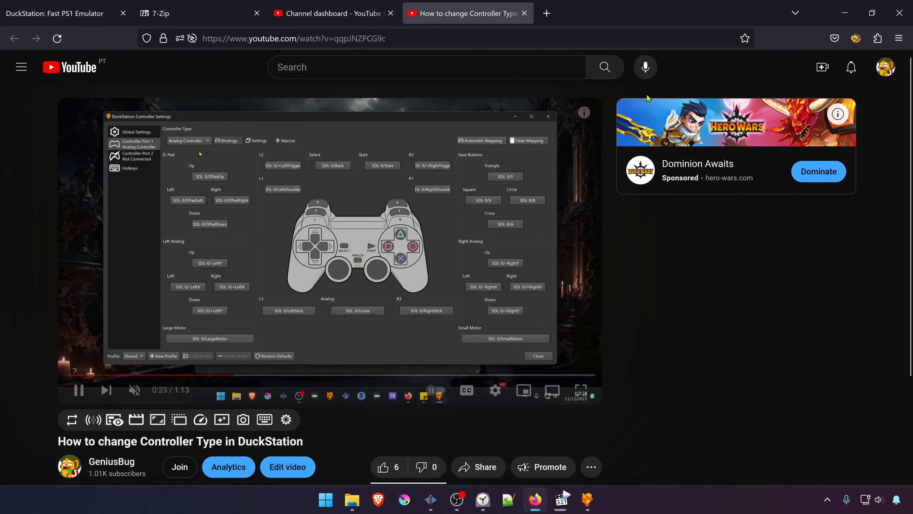
click(855, 10)
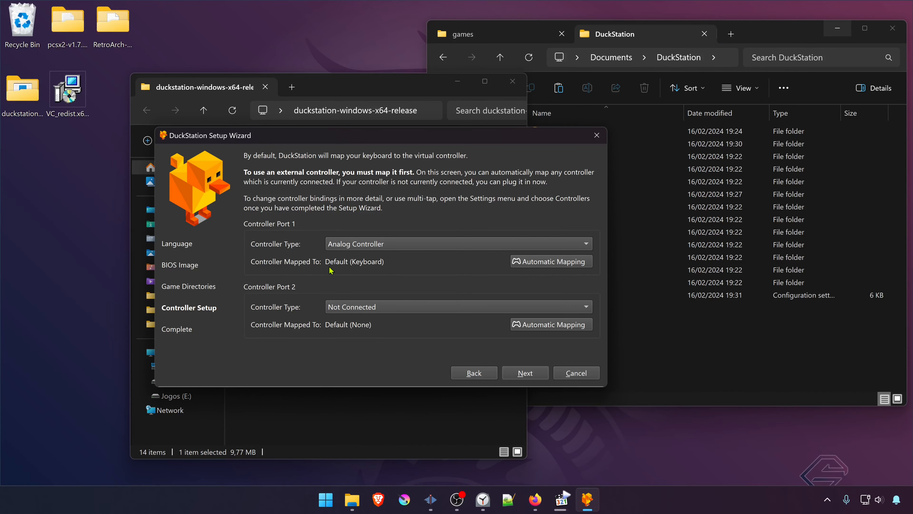
Automatically map Controller Port 1 to SDL-0 (Xbox One S Controller), and switch its mapping to Keyboard
click(574, 265)
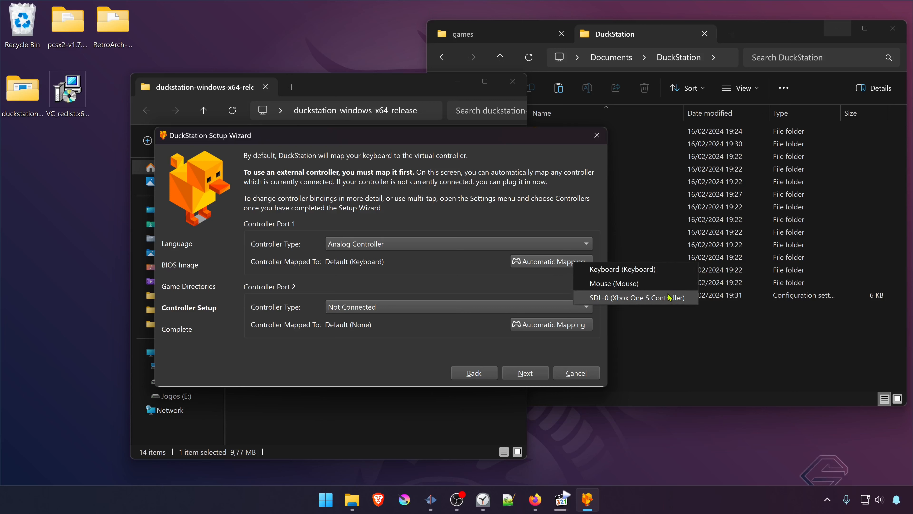
click(650, 298)
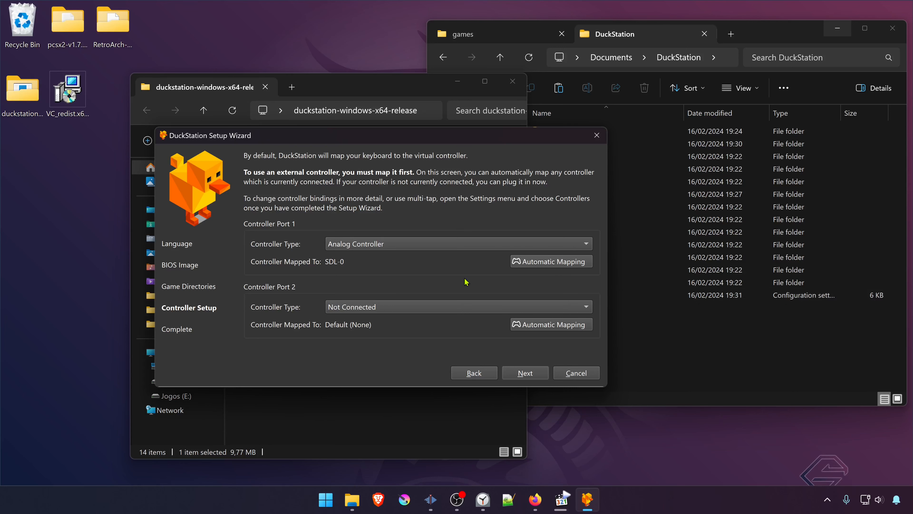
click(575, 265)
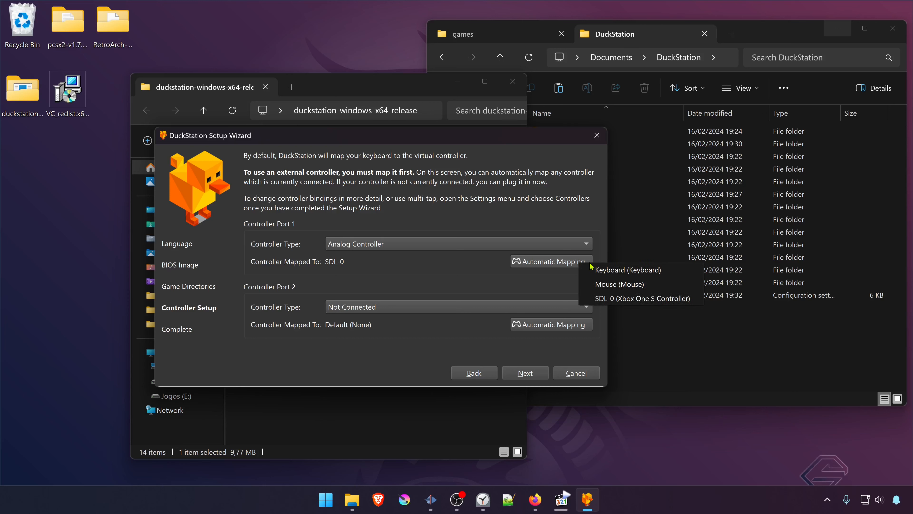
click(626, 270)
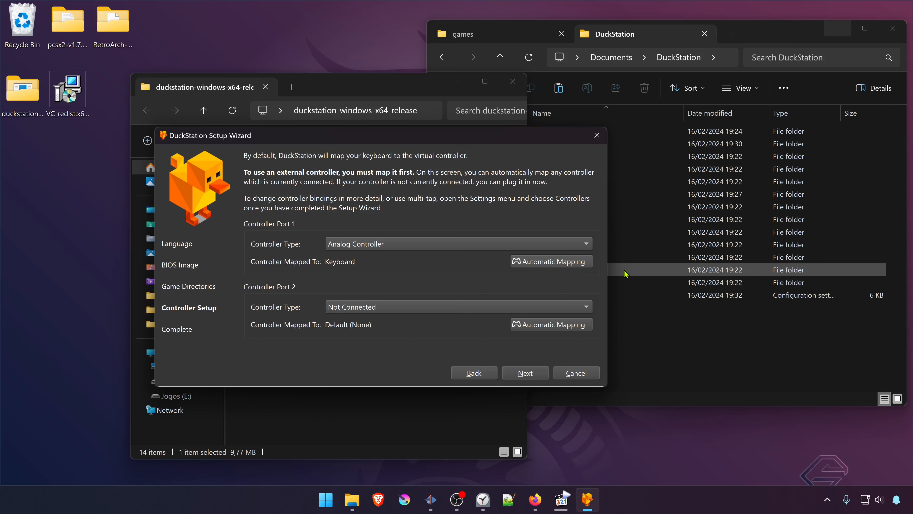
Finish the setup wizard and launch Crash Bandicoot (USA) from the game list
click(540, 378)
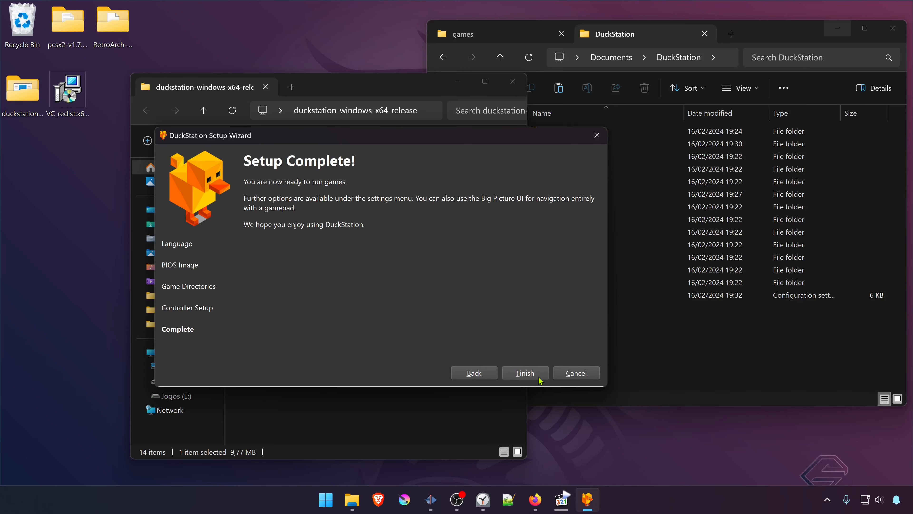
click(541, 375)
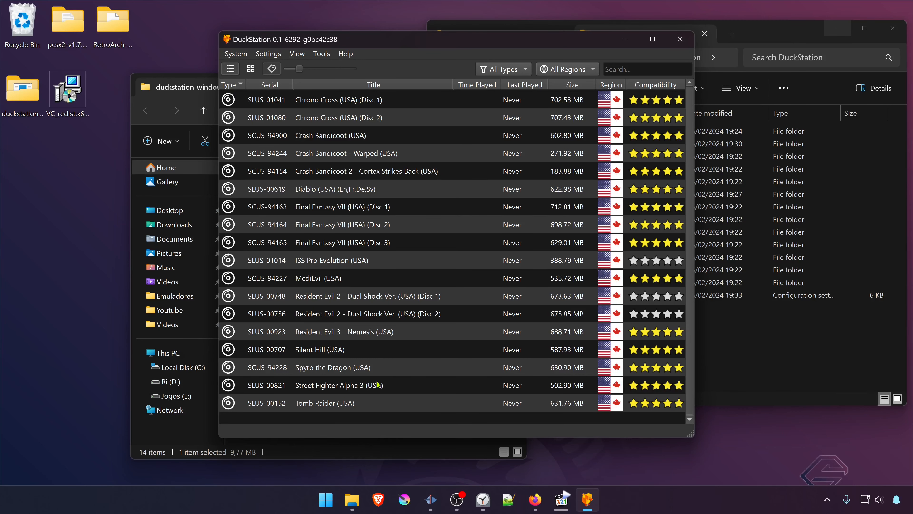
double_click(393, 140)
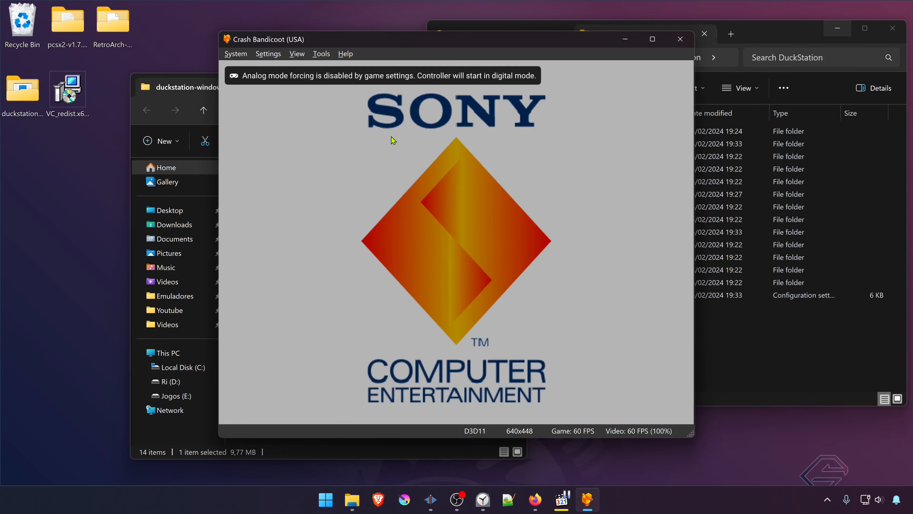
key(Tab)
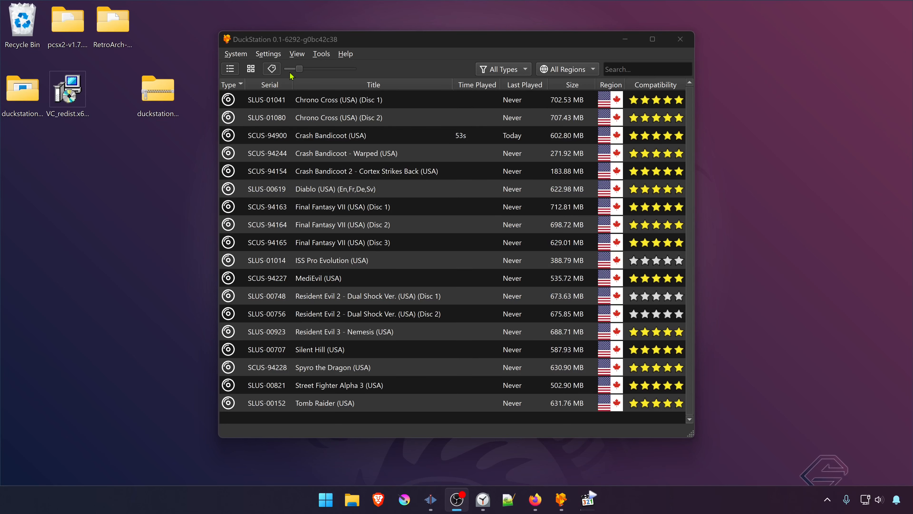
Display the games as a cover grid and adjust the cover size slightly
click(251, 70)
click(250, 70)
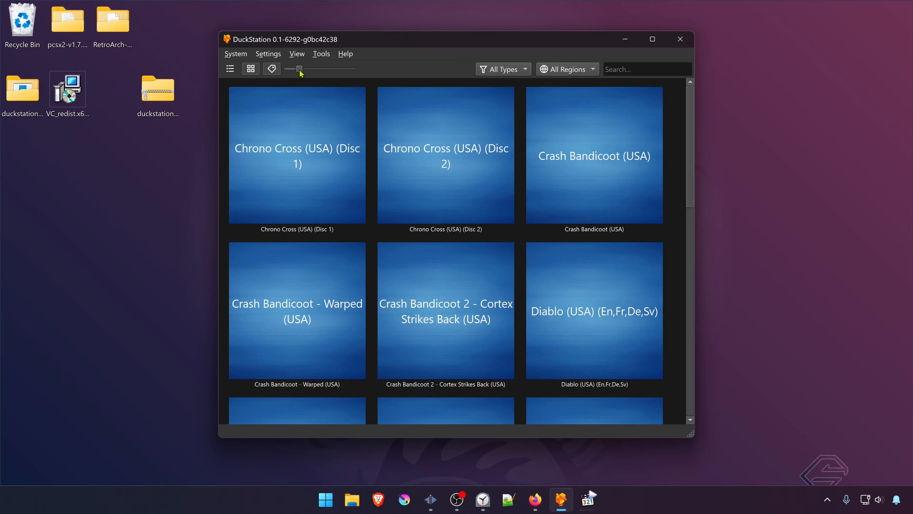
drag(300, 69, 302, 69)
Switch to Firefox and view the two YouTube videos about downloading game covers for DuckStation
click(535, 499)
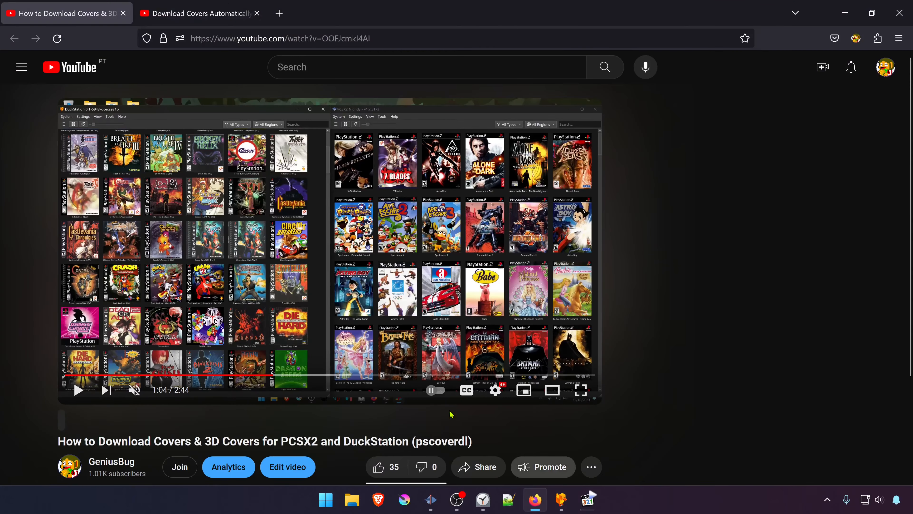
click(206, 7)
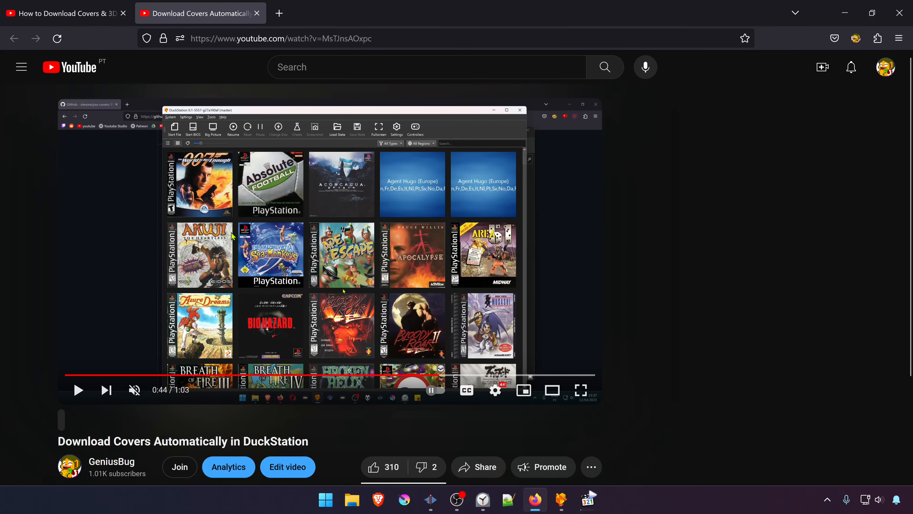
click(86, 18)
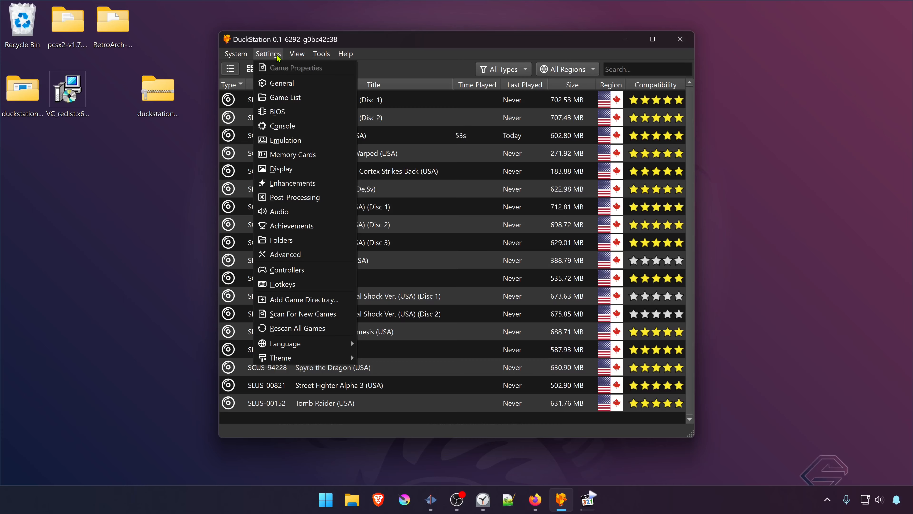
Look over DuckStation's language and theme options, and open the controller settings
click(279, 58)
click(278, 58)
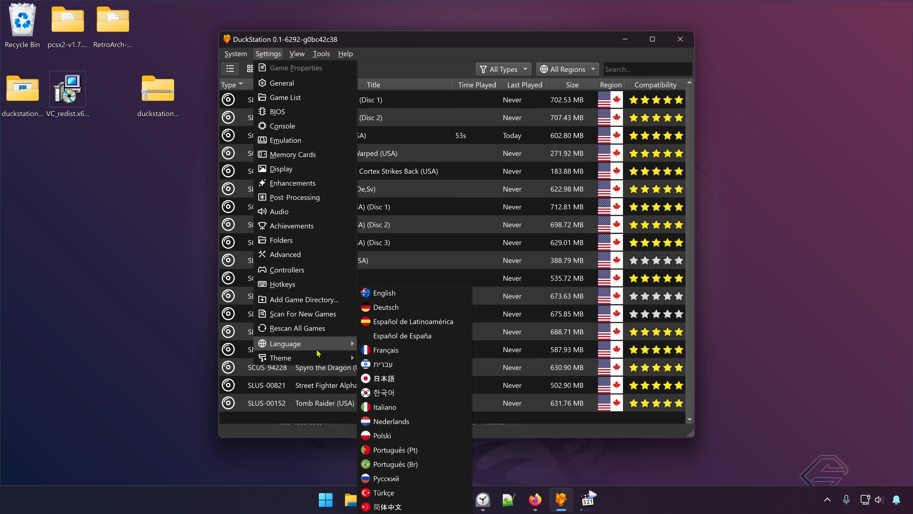
mouse_move(308, 360)
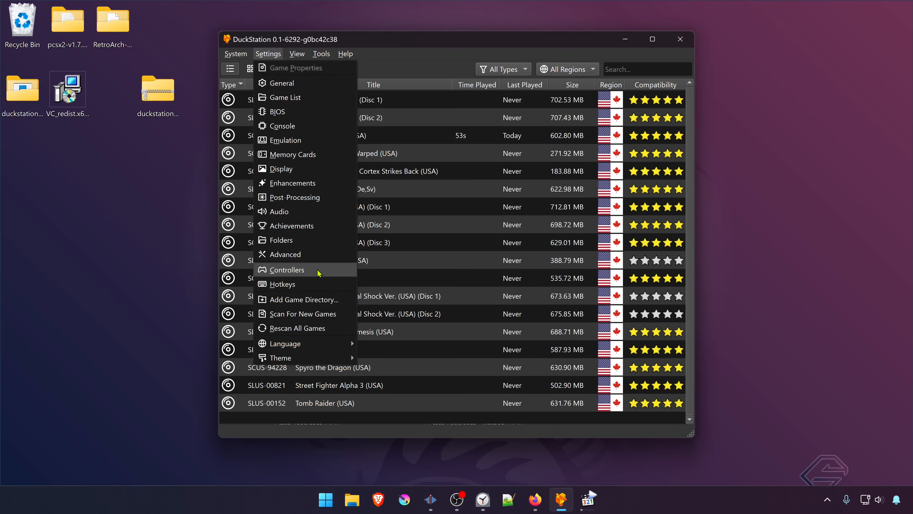
click(323, 273)
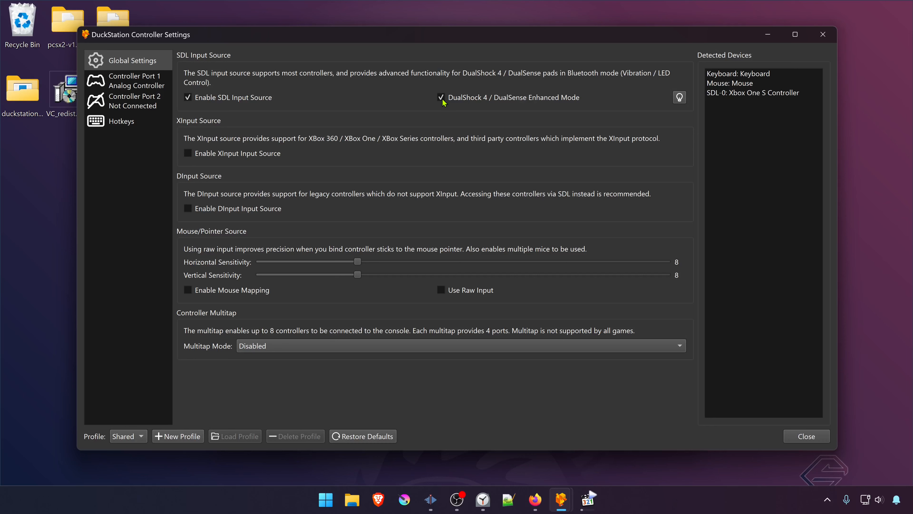
Disable DualShock 4 / DualSense Enhanced Mode and look at the controller LED colour settings
click(443, 102)
click(679, 98)
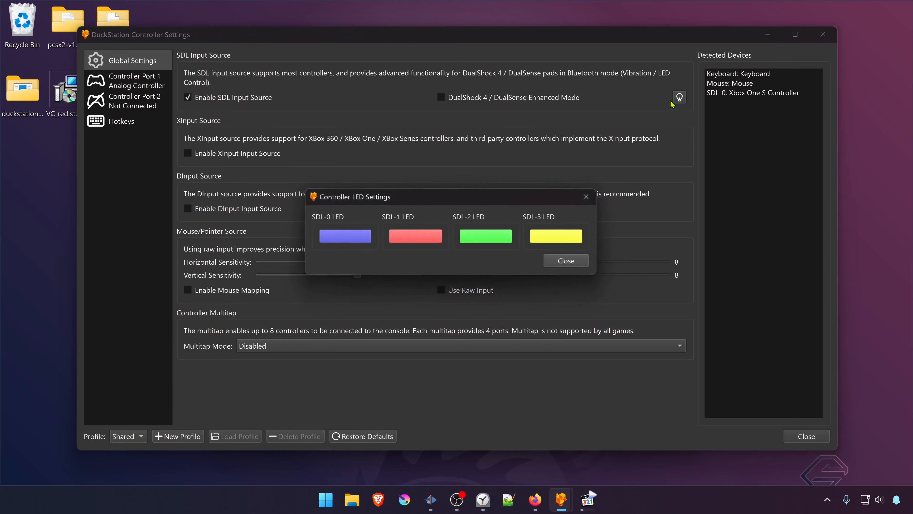
click(591, 196)
Try switching the XInput source on and the SDL source off, and restore both settings
click(240, 155)
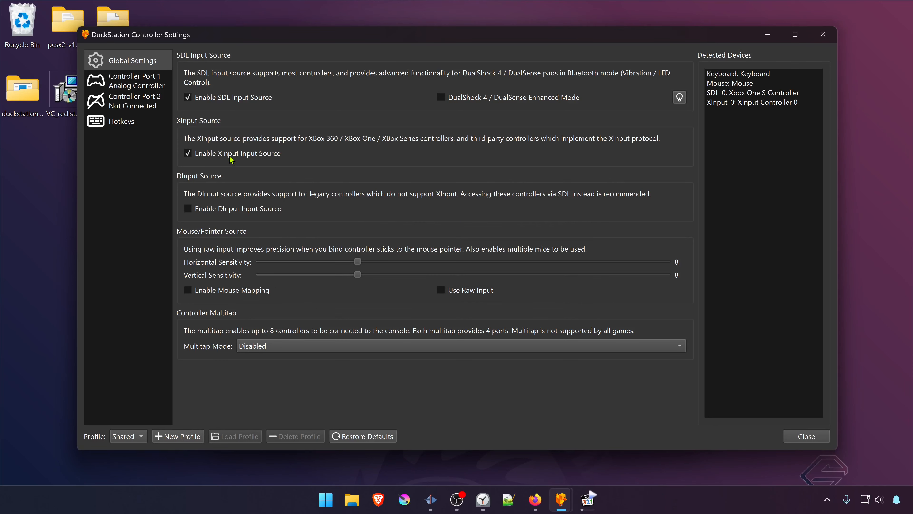
click(231, 157)
click(233, 103)
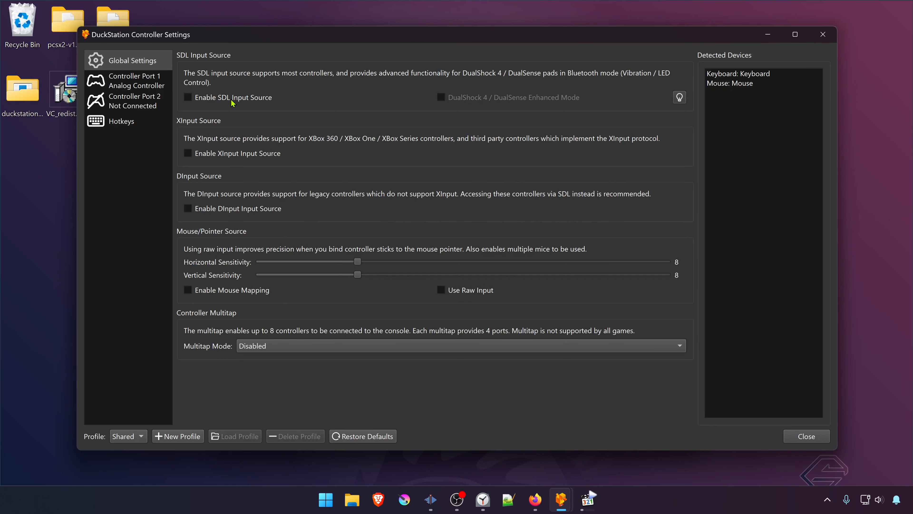
click(232, 103)
click(224, 155)
click(223, 155)
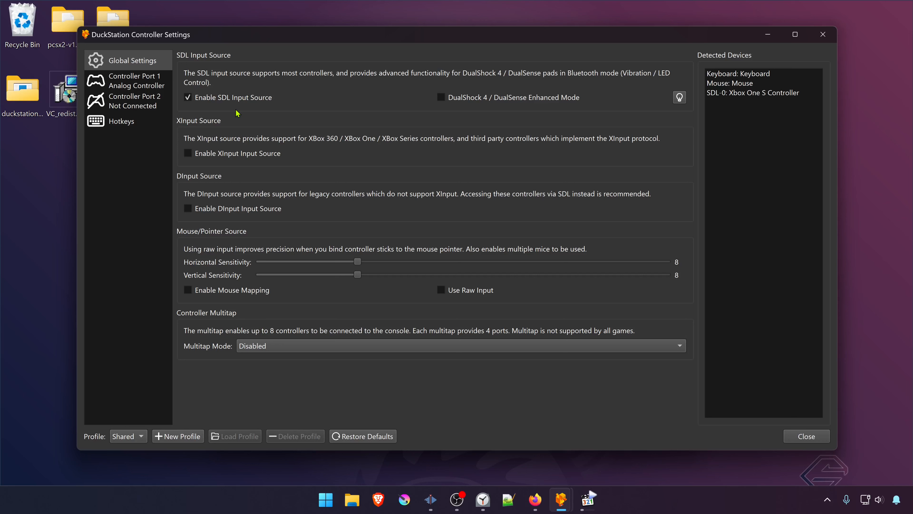
Try the DInput source in place of SDL, and switch back to using only the SDL input source
click(234, 103)
click(234, 102)
click(238, 210)
click(233, 97)
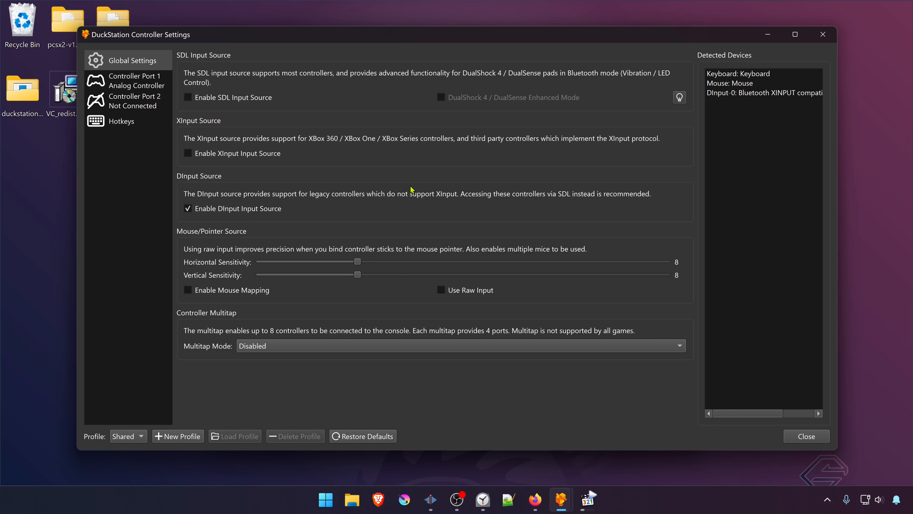
click(215, 212)
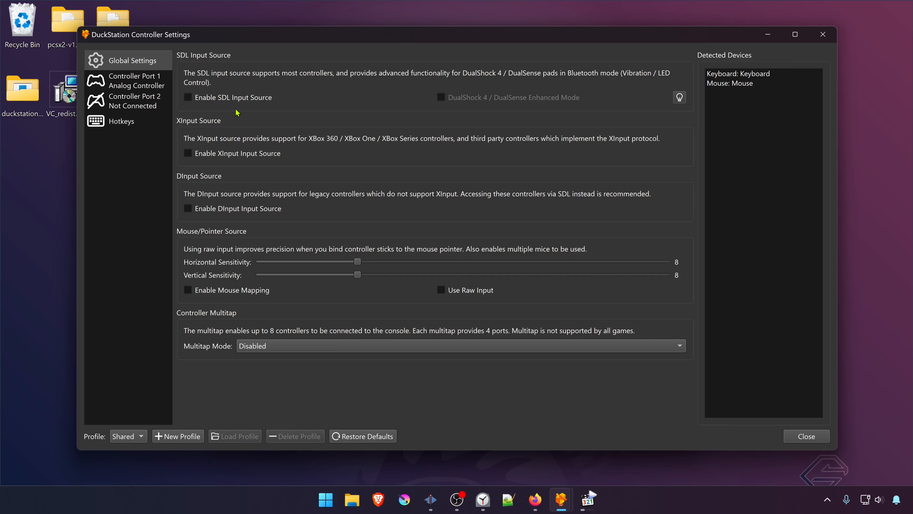
click(240, 98)
Automatically map the Analog Controller on Controller Port 1 to SDL-0 (Xbox One S Controller)
click(142, 78)
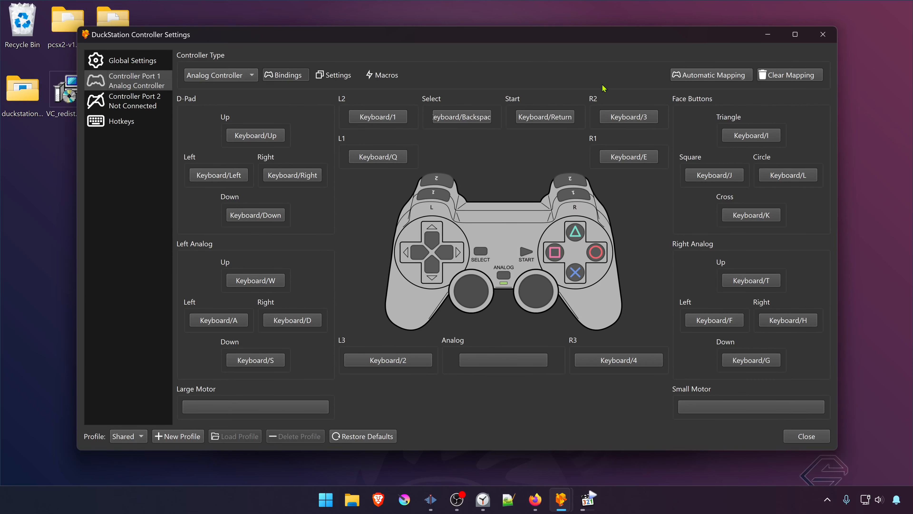
click(729, 78)
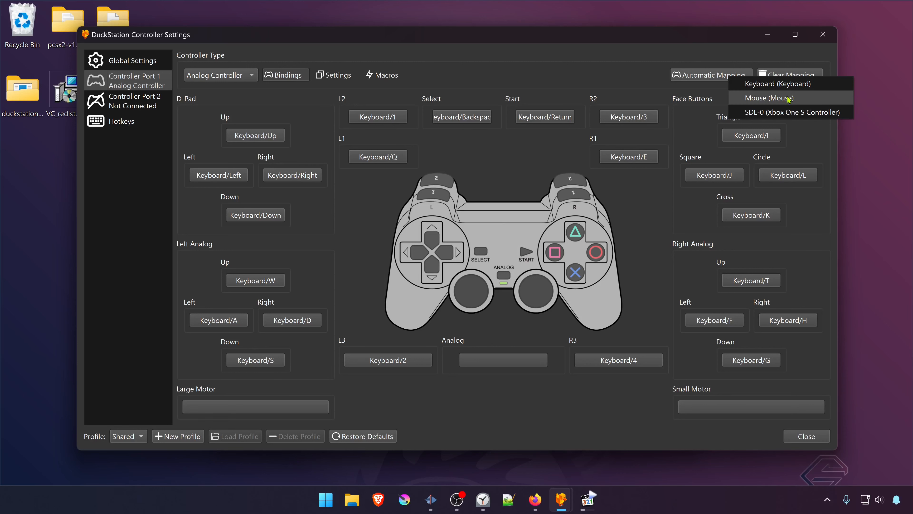
click(835, 114)
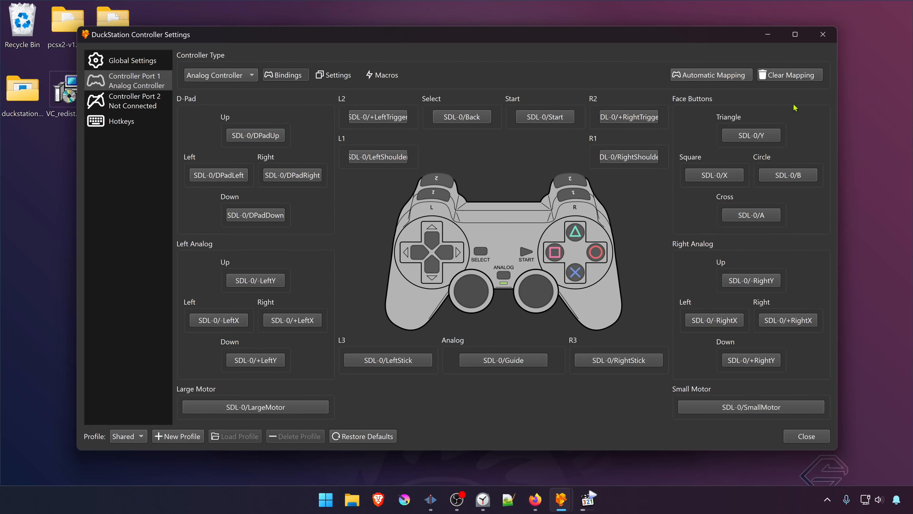
Clear all mappings for Controller Port 1 and manually bind D-Pad Up and Left to the gamepad's DPadUp and DPadLeft
click(814, 80)
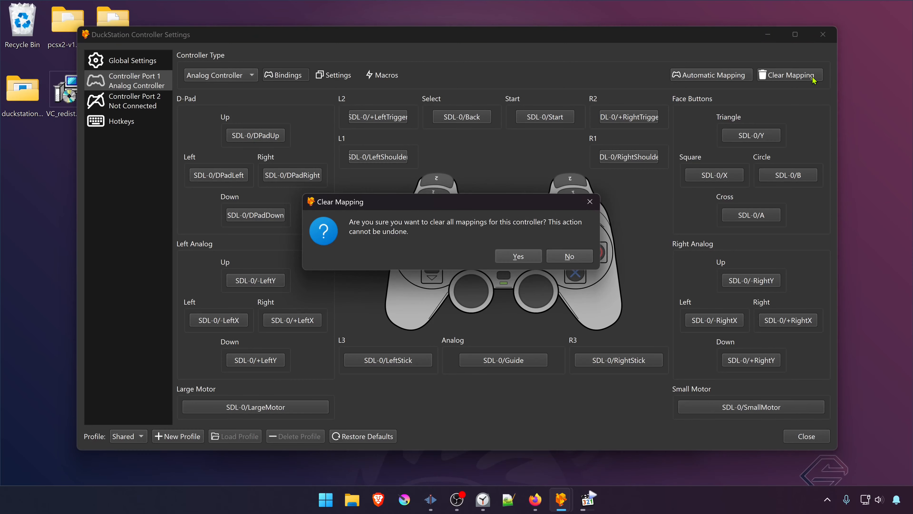
click(512, 256)
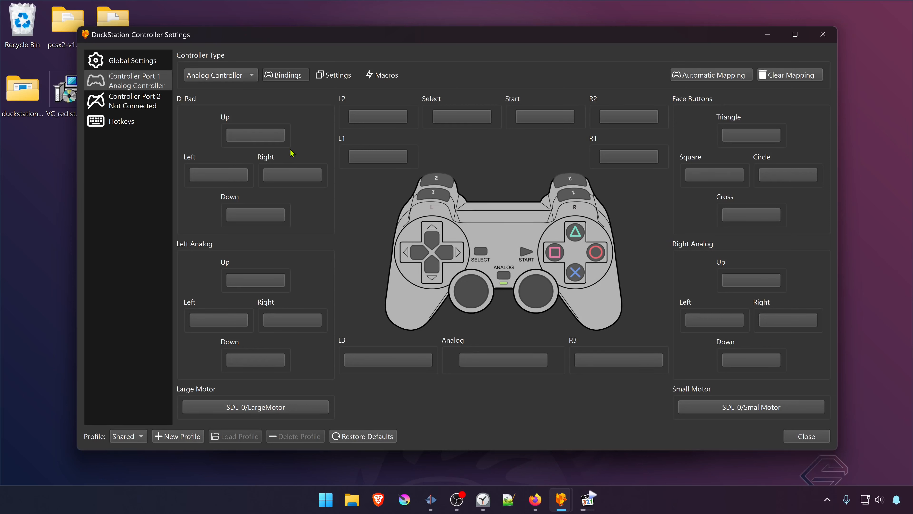
click(274, 140)
click(230, 175)
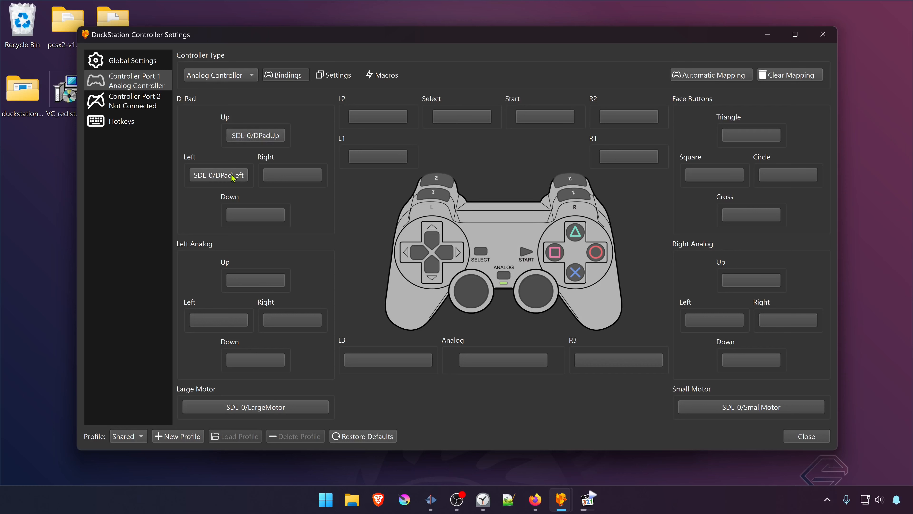
Remove the manual D-Pad Up and Left bindings, automatically remap port 1 to SDL-0 (Xbox One S Controller), and close the controller settings
right_click(279, 136)
right_click(235, 176)
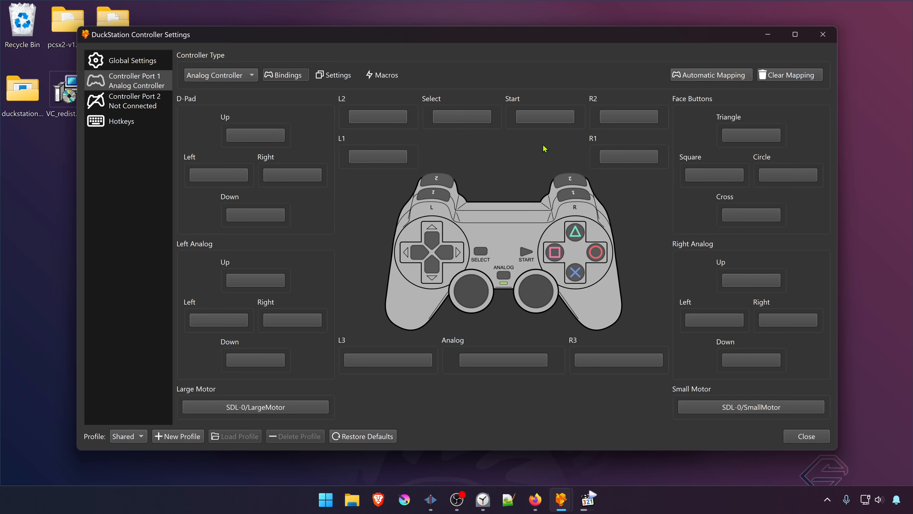
click(722, 78)
click(730, 111)
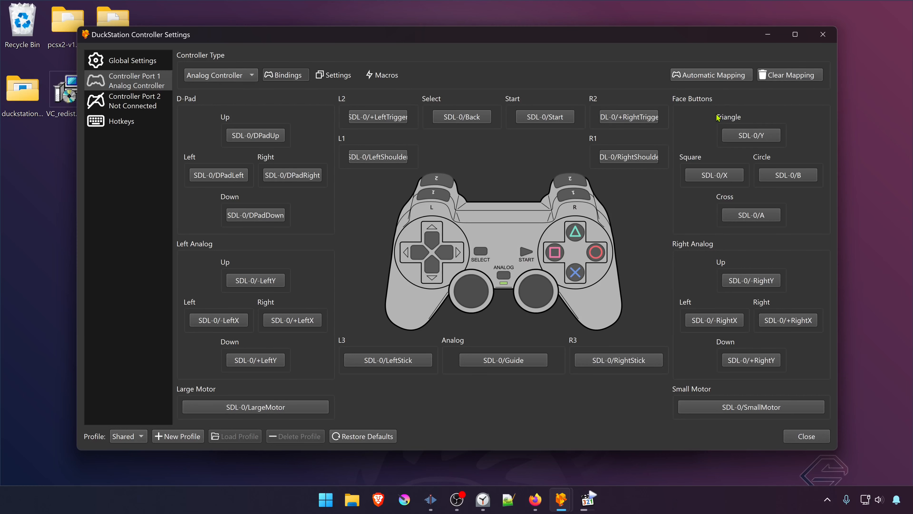
click(807, 436)
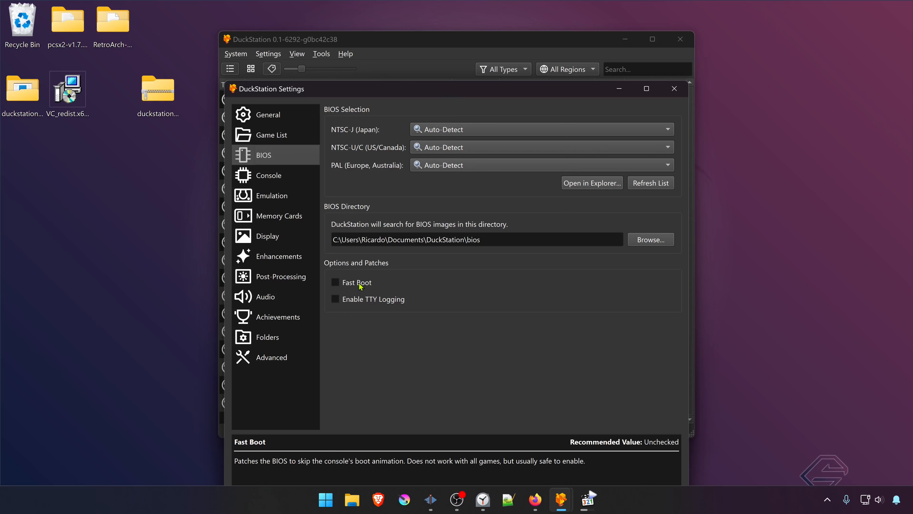
Toggle the Fast Boot option in the BIOS settings
click(365, 287)
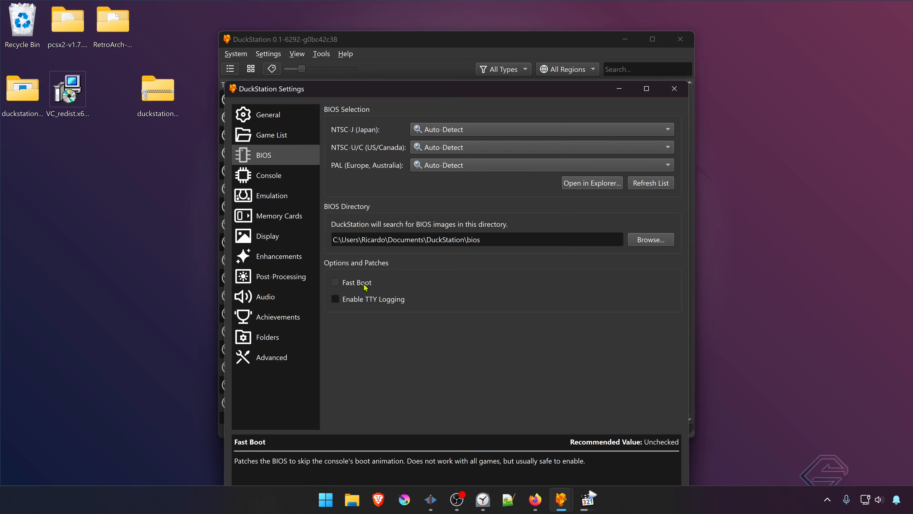